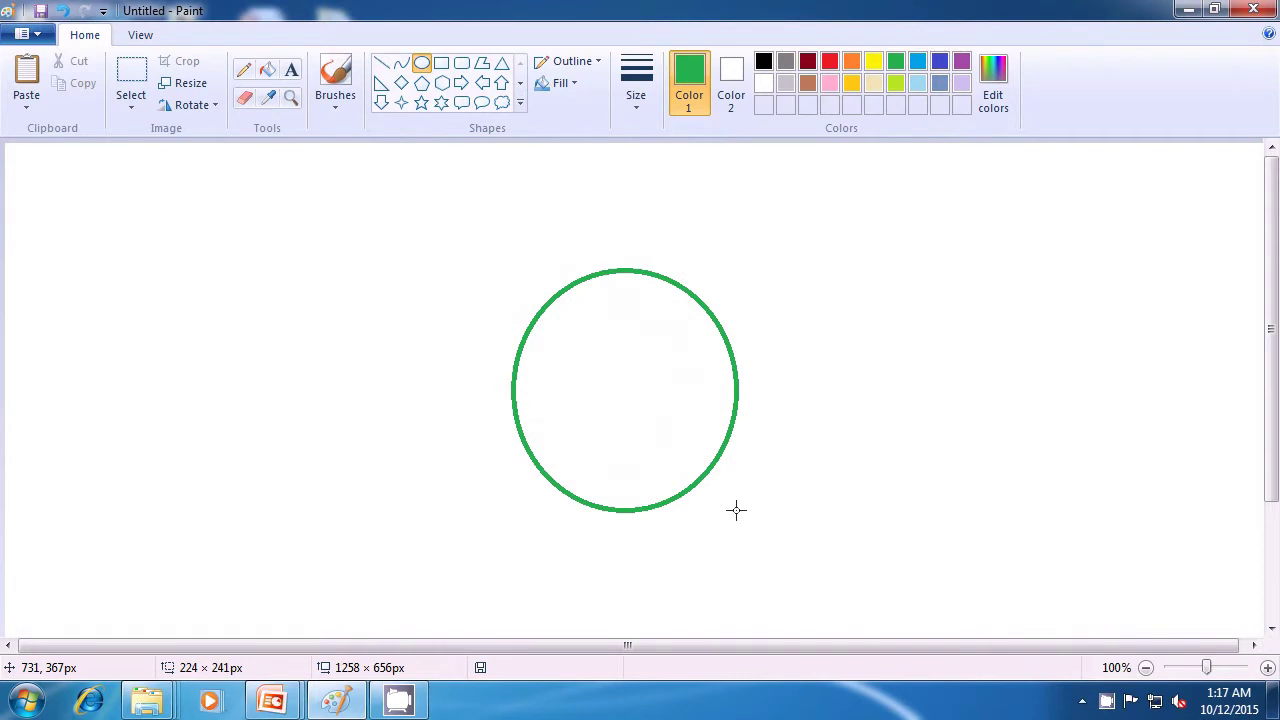
# Step: Finish the green circle at about 224 × 241 px and draw a dark red mouth ellipse about 104 × 24 px in its lower half
pyautogui.moveTo(736, 510); pyautogui.dragTo(735, 511)
pyautogui.click(855, 490)
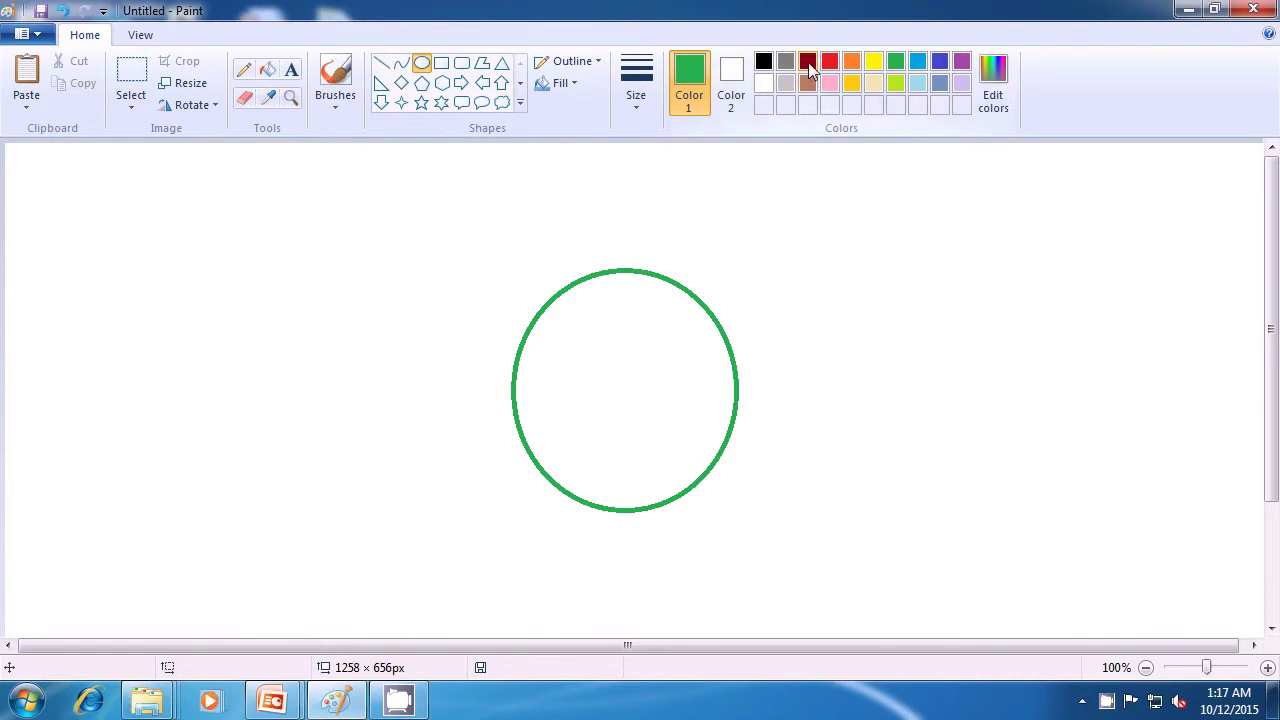
pyautogui.click(808, 62)
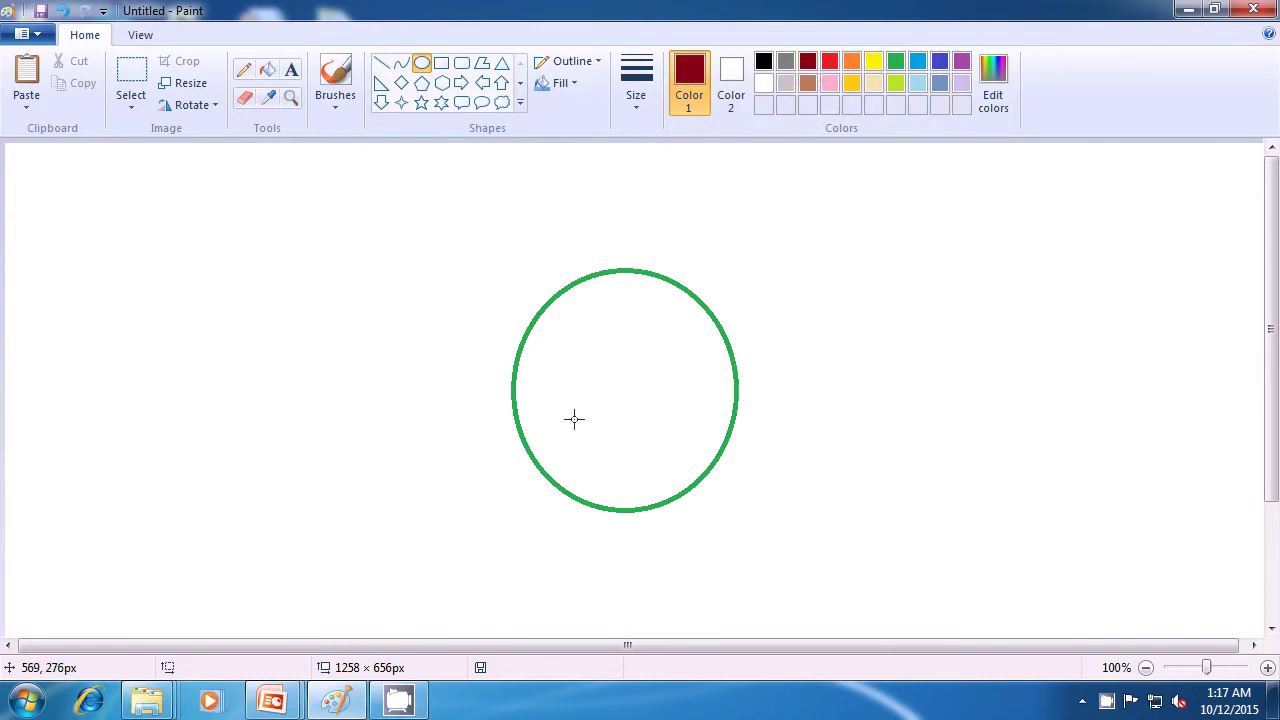
pyautogui.moveTo(582, 419); pyautogui.dragTo(683, 442)
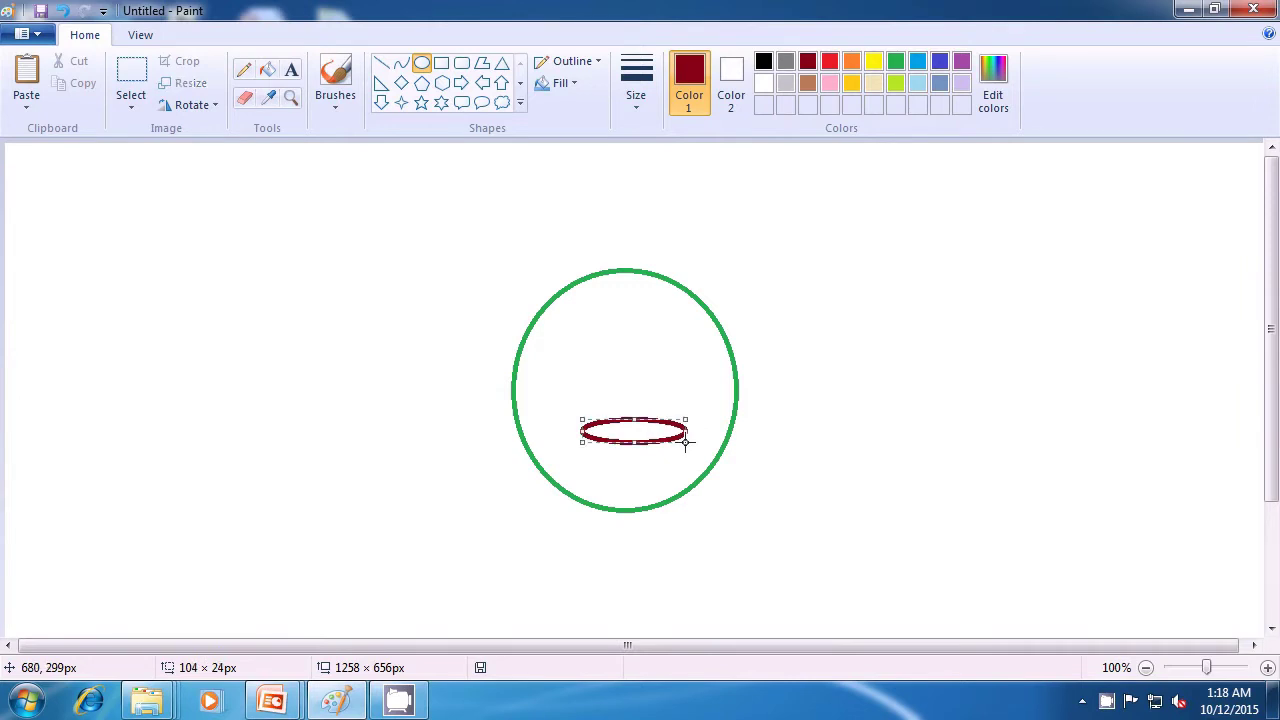
pyautogui.click(802, 426)
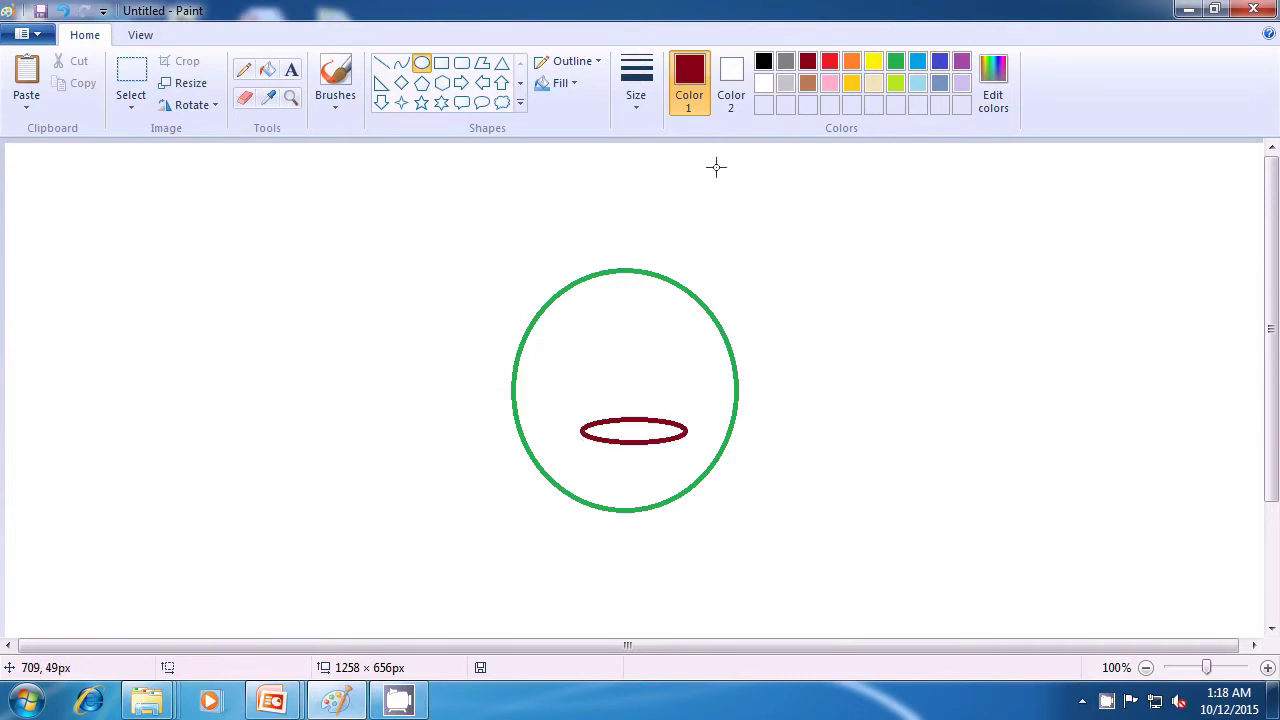
# Step: Draw a small black circle about 25 × 27 px outside the face, above and to its right
pyautogui.click(764, 62)
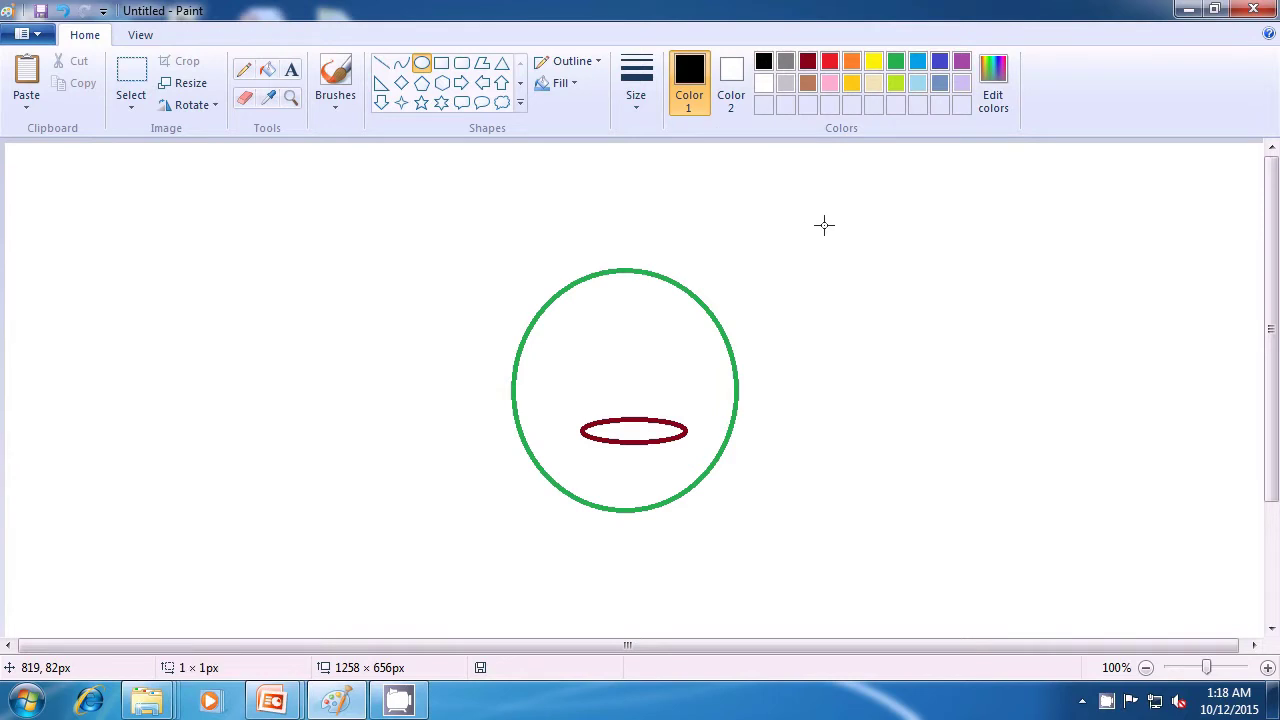
pyautogui.moveTo(824, 225); pyautogui.dragTo(848, 252)
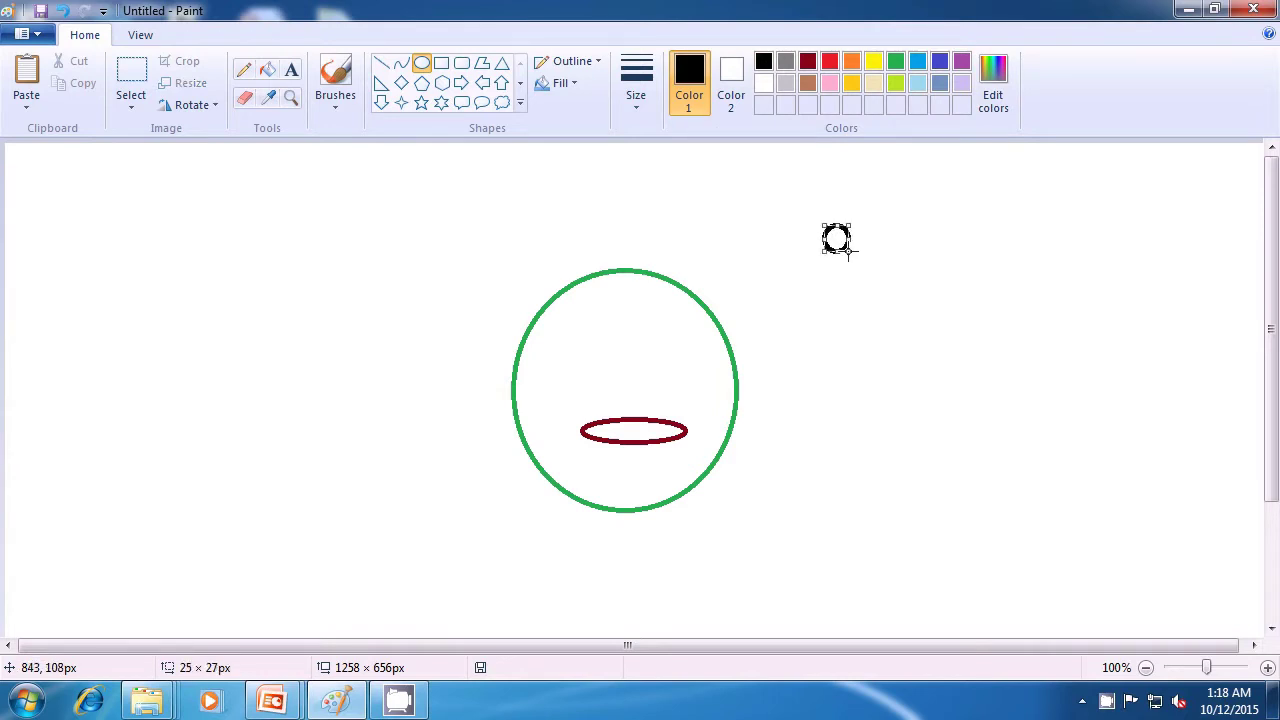
pyautogui.click(901, 254)
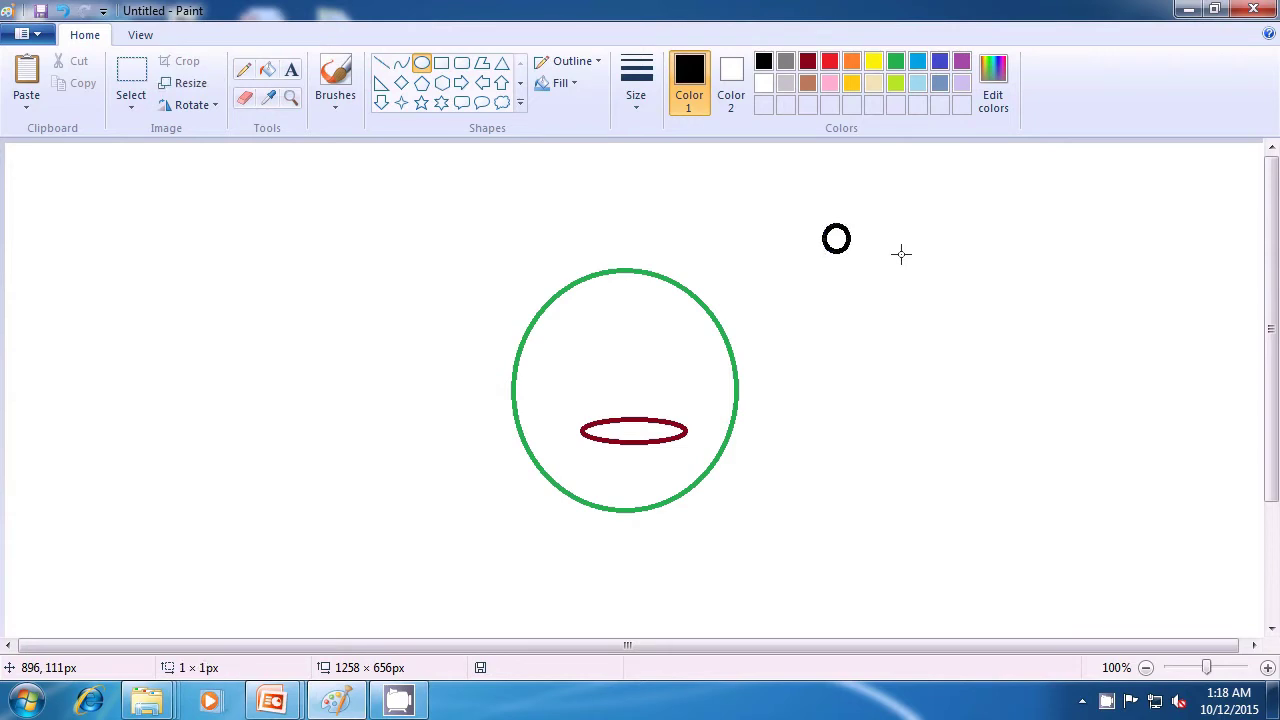
pyautogui.hotkey('ctrl', 'z')
pyautogui.click(901, 254)
# Step: Copy the small black circle onto the left side of the face and make the selection transparent
pyautogui.click(138, 92)
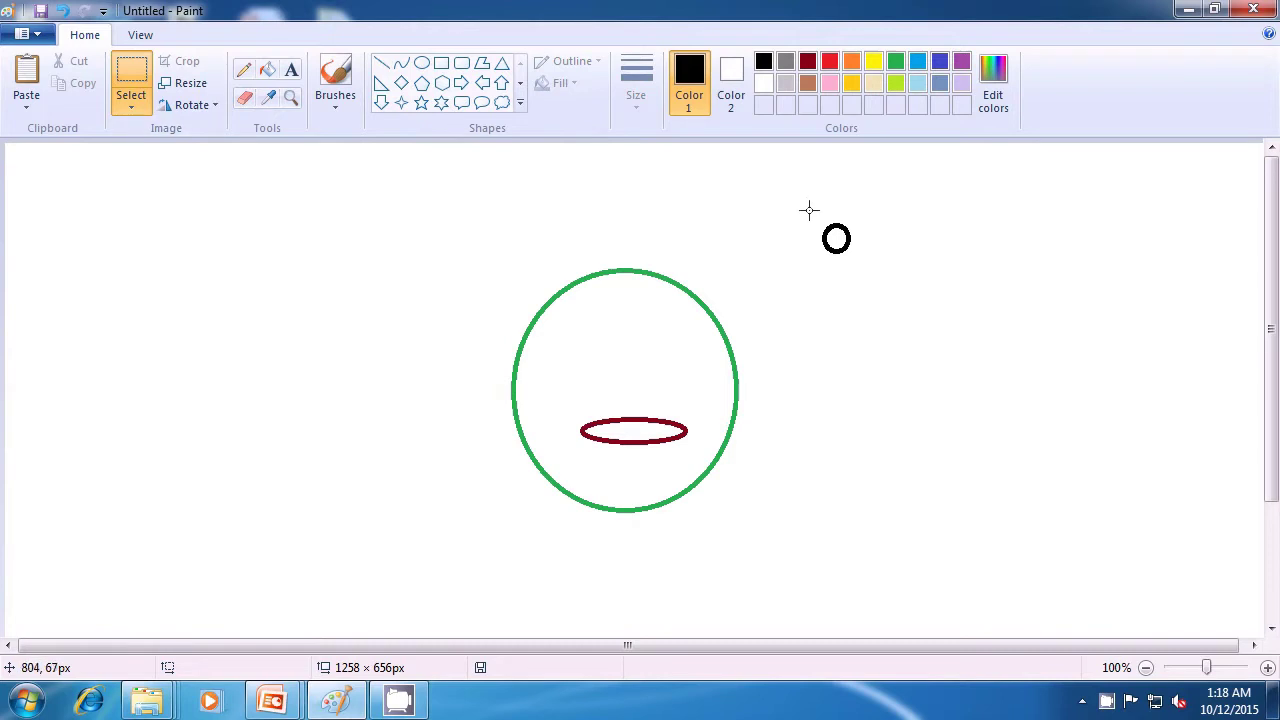
pyautogui.moveTo(809, 210); pyautogui.dragTo(856, 264)
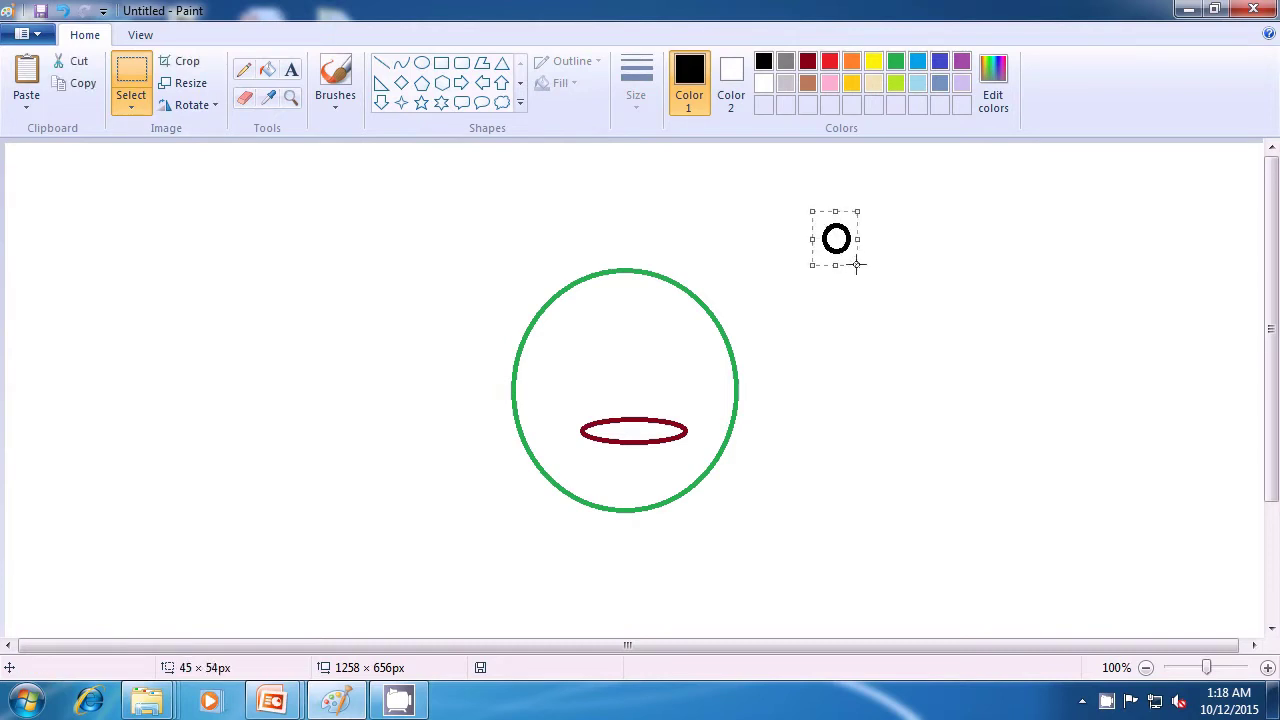
pyautogui.hotkey('ctrl', 'v')
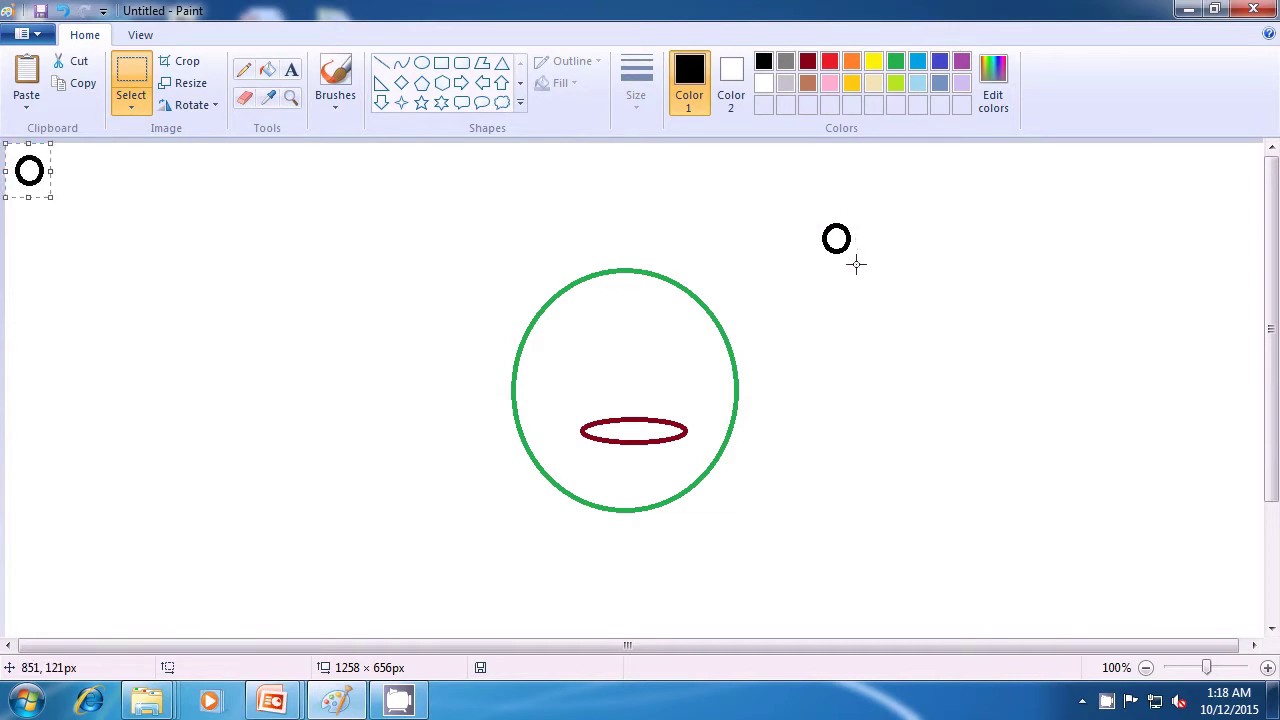
pyautogui.moveTo(29, 168); pyautogui.dragTo(541, 357)
pyautogui.click(131, 104)
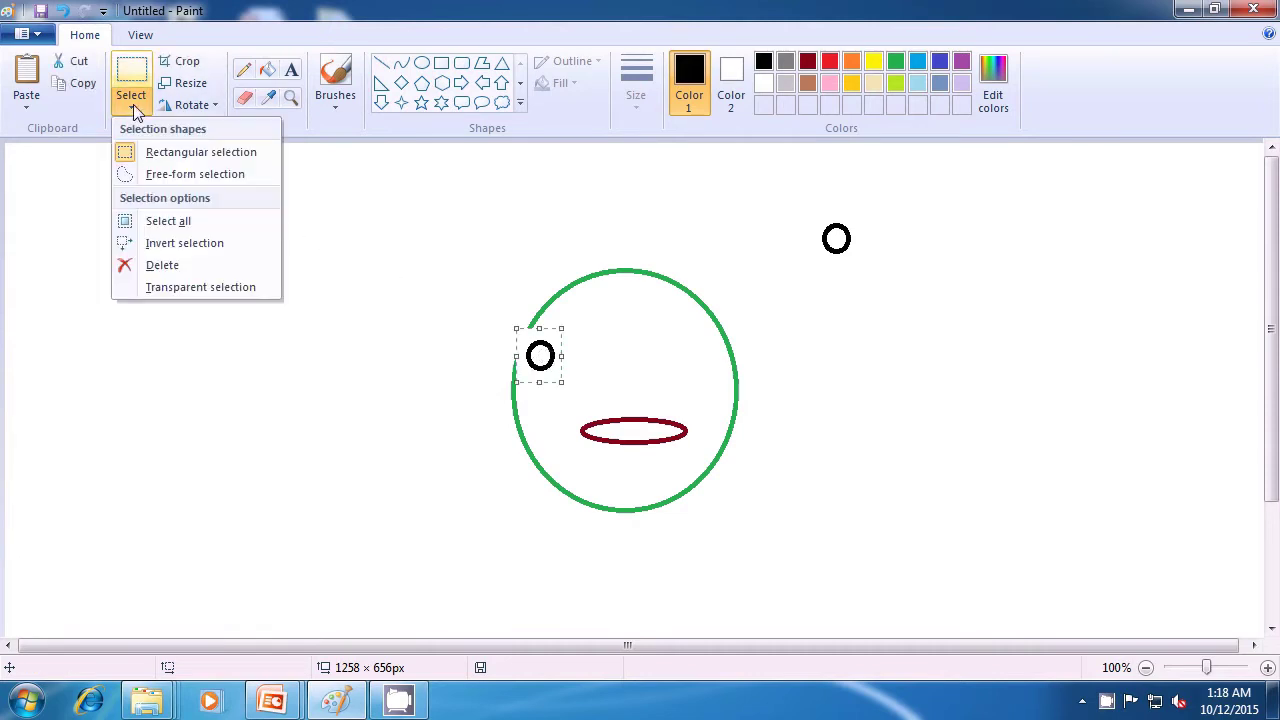
pyautogui.click(185, 288)
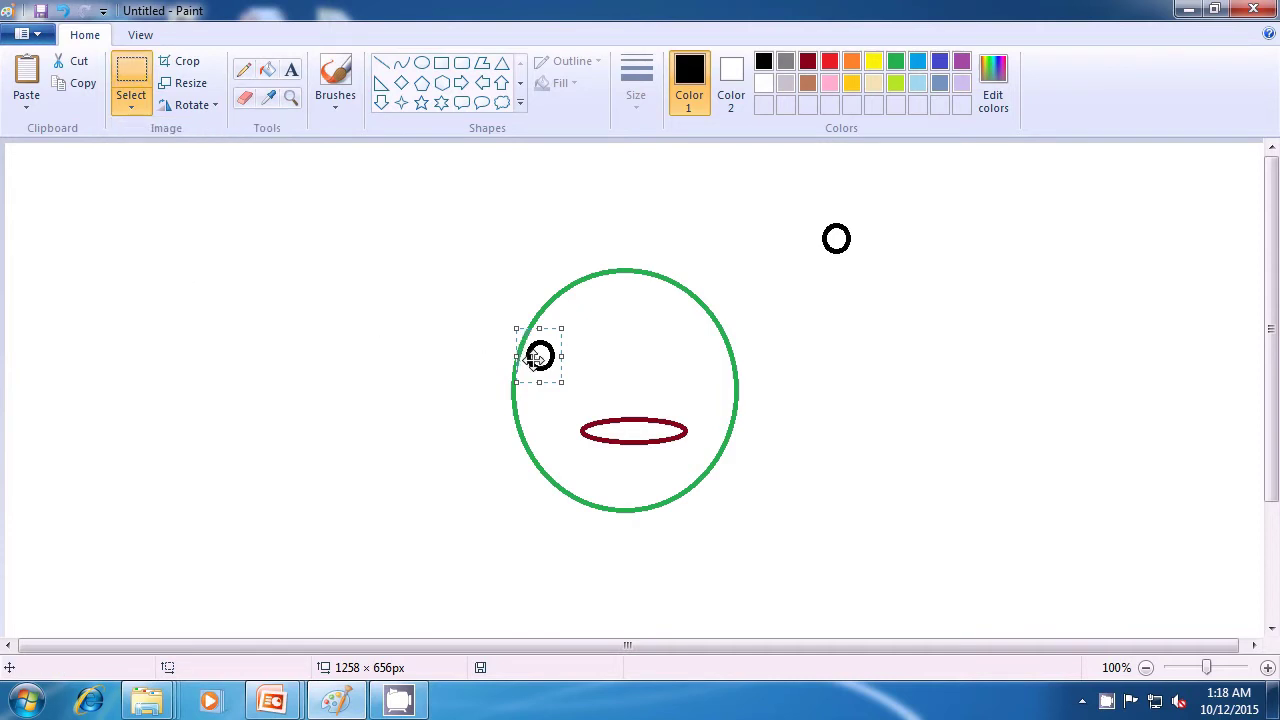
# Step: Move the copied circle slightly inward as the left eye and paste another copy as the right eye
pyautogui.moveTo(535, 358)
pyautogui.mouseDown()
pyautogui.moveTo(551, 376)
pyautogui.moveTo(541, 371)
pyautogui.mouseUp()
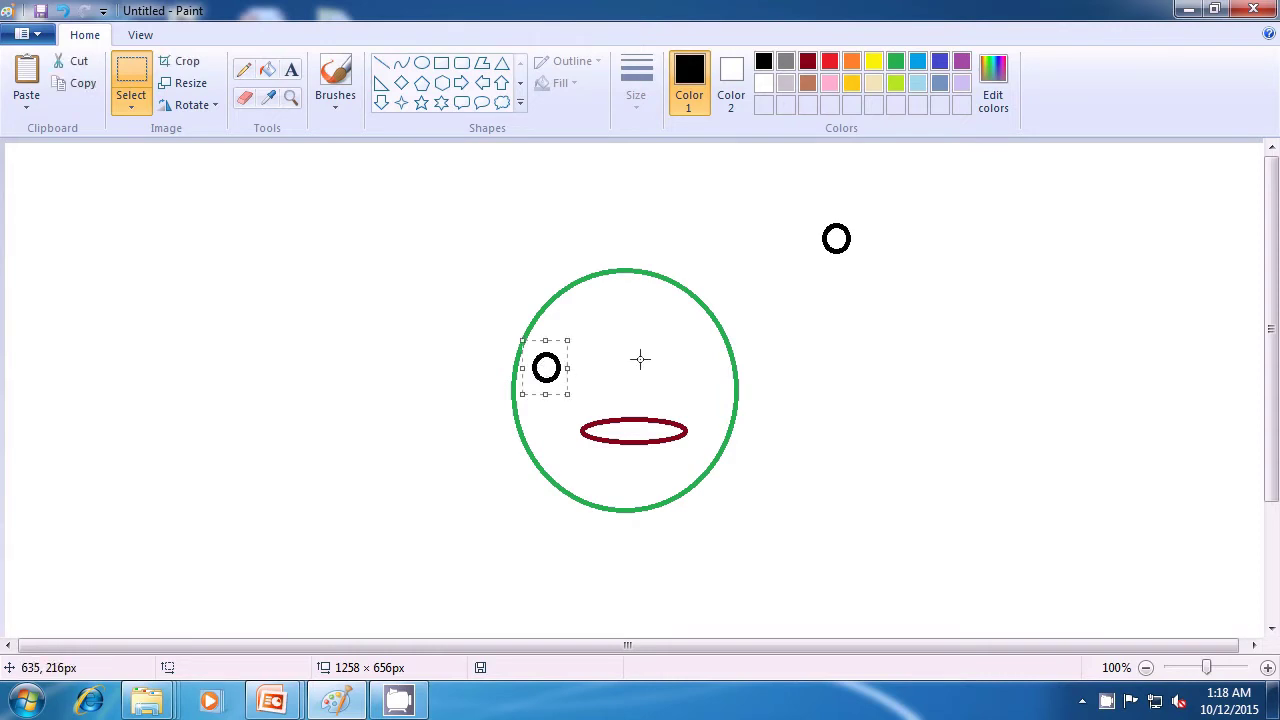
pyautogui.hotkey('ctrl', 'v')
pyautogui.moveTo(44, 172); pyautogui.dragTo(679, 362)
# Step: Paste overlapping copies of the small black circle as curly hair along the face's upper outline, from beside the left eye to beside the right
pyautogui.hotkey('ctrl', 'v')
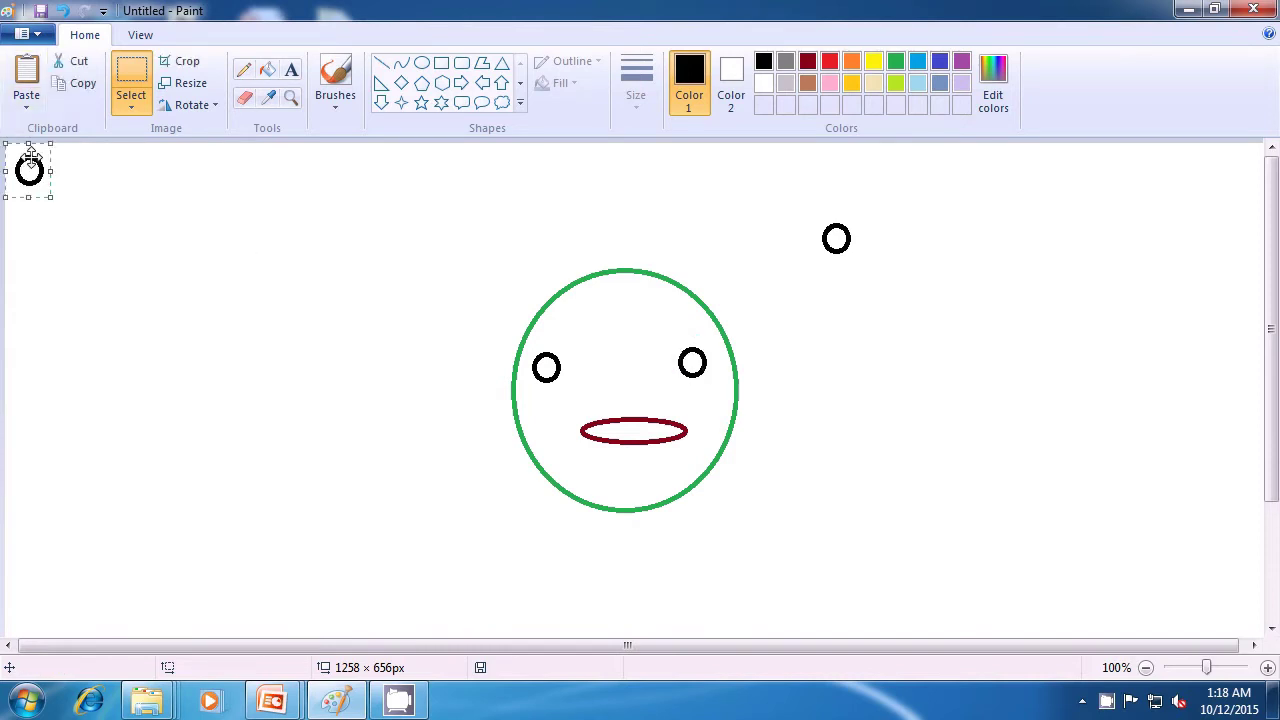
pyautogui.moveTo(30, 168); pyautogui.dragTo(510, 358)
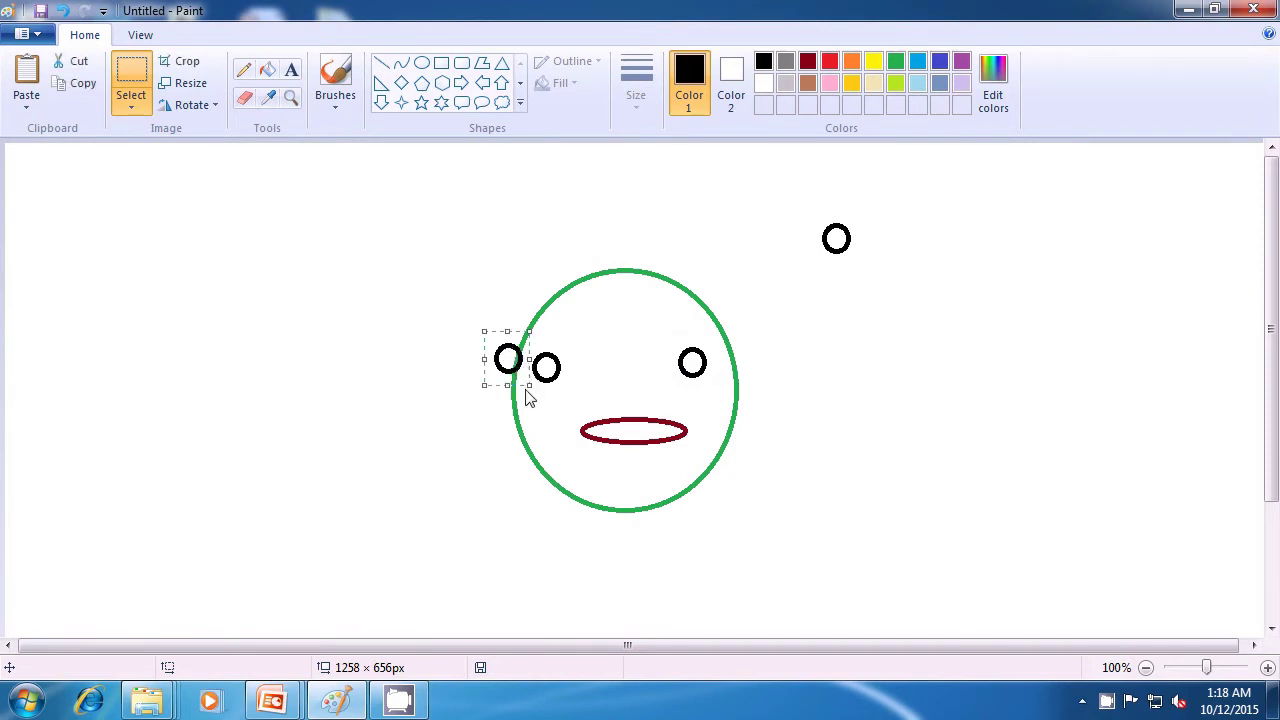
pyautogui.hotkey('ctrl', 'v')
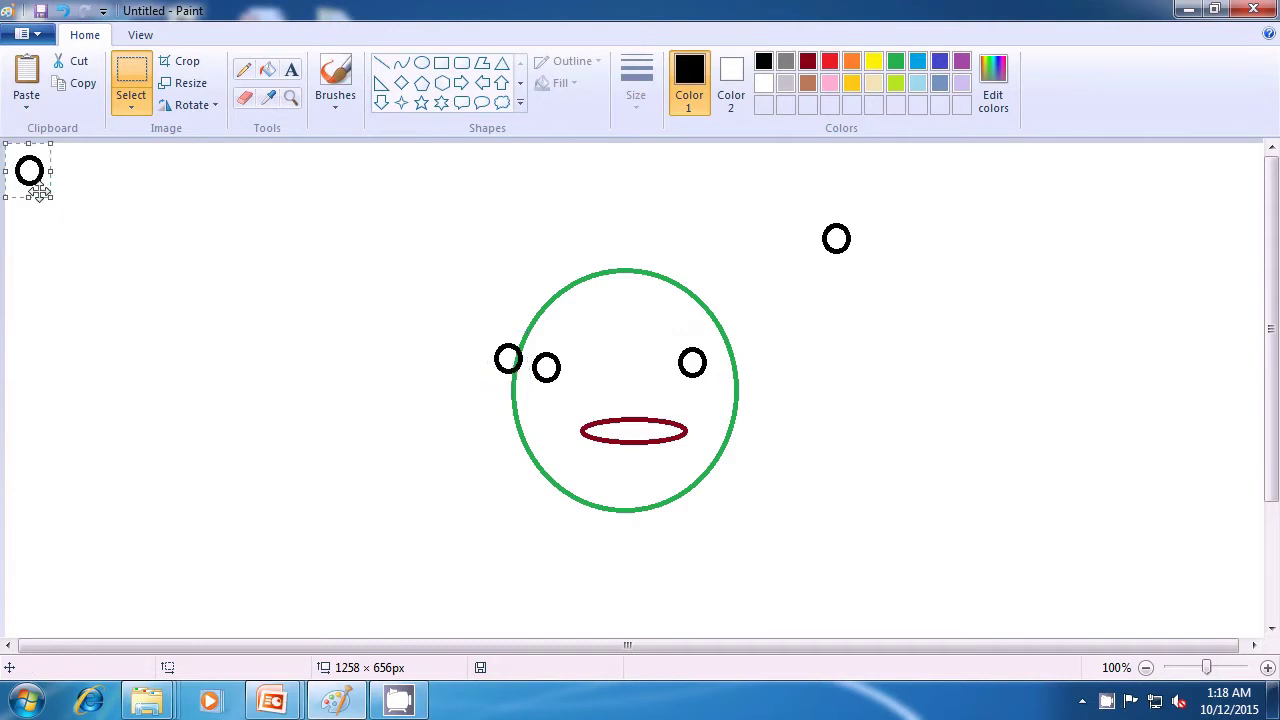
pyautogui.moveTo(34, 178); pyautogui.dragTo(520, 358)
pyautogui.hotkey('ctrl', 'v')
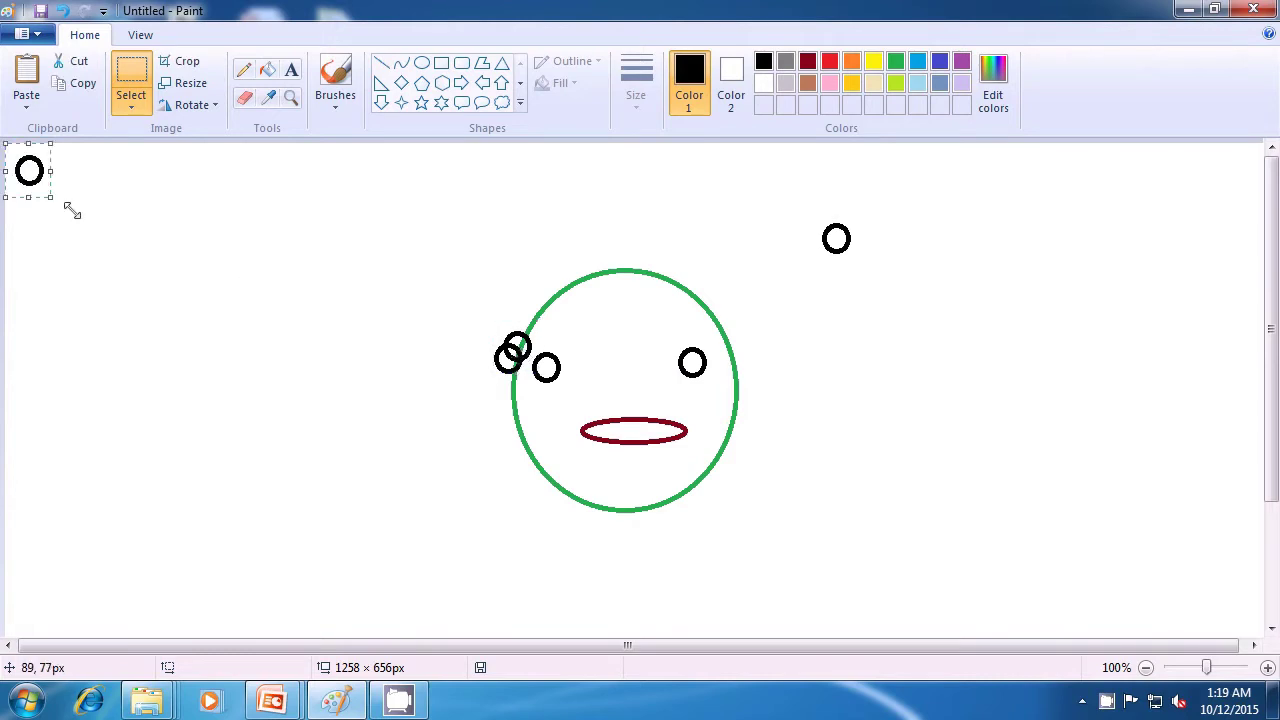
pyautogui.moveTo(22, 172); pyautogui.dragTo(518, 330)
pyautogui.hotkey('ctrl', 'v')
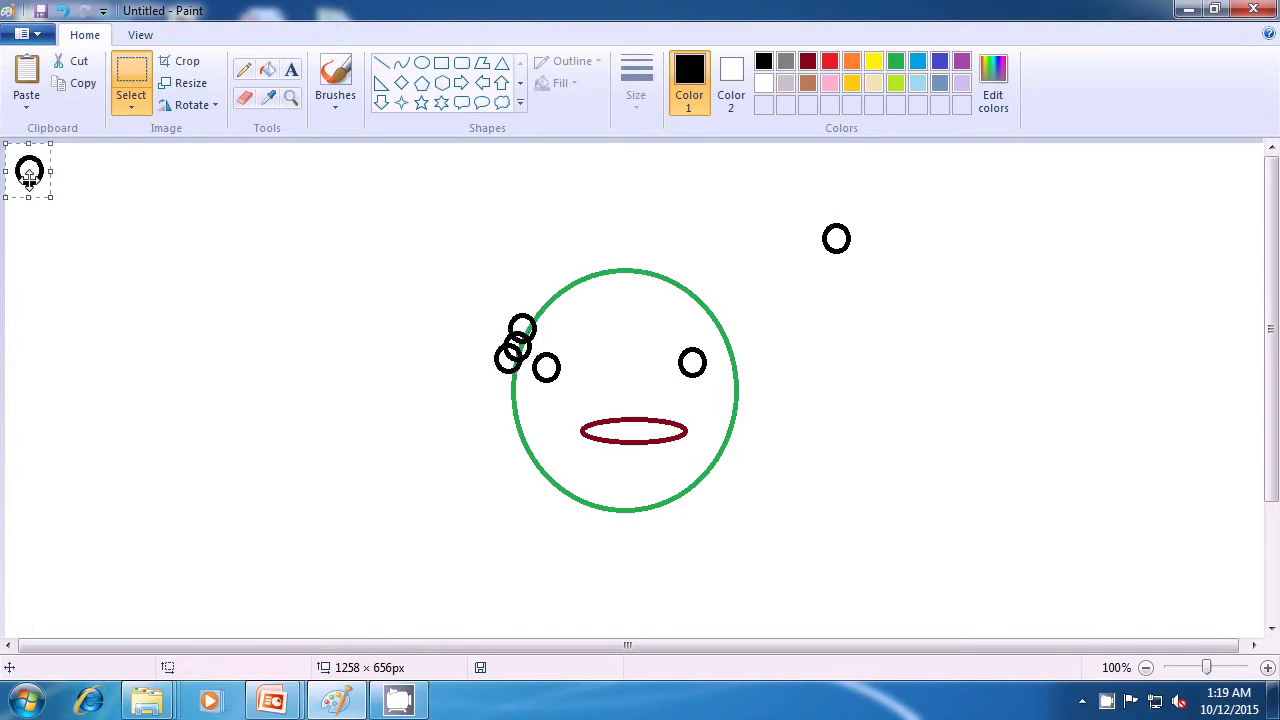
pyautogui.moveTo(28, 178); pyautogui.dragTo(536, 322)
pyautogui.hotkey('ctrl', 'v')
pyautogui.moveTo(28, 176); pyautogui.dragTo(539, 308)
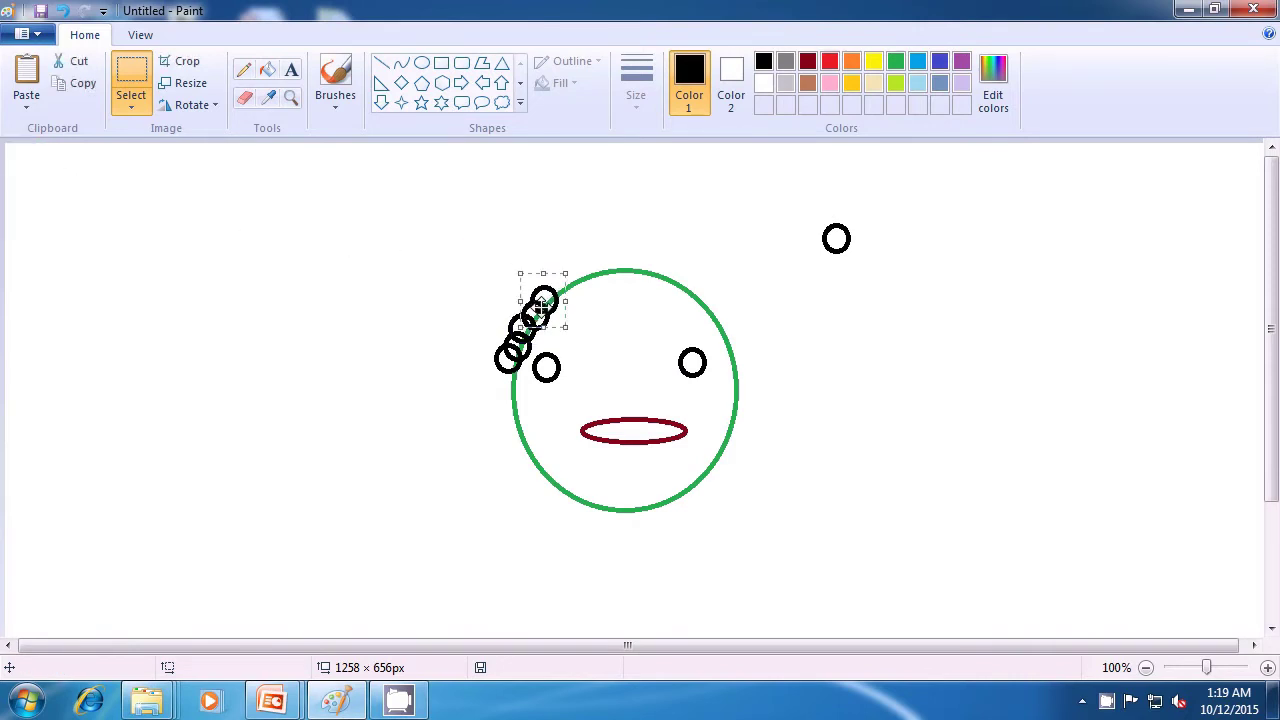
pyautogui.hotkey('ctrl', 'v')
pyautogui.moveTo(30, 172); pyautogui.dragTo(563, 290)
pyautogui.hotkey('ctrl', 'v')
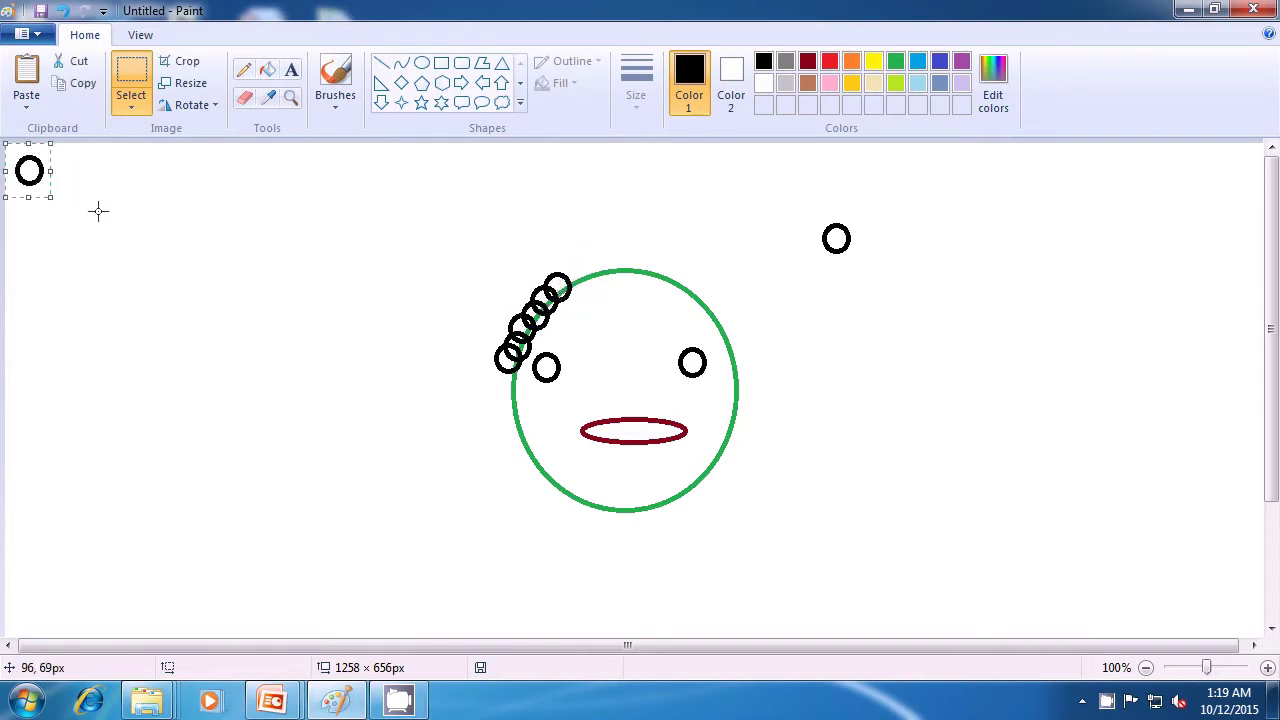
pyautogui.moveTo(22, 172); pyautogui.dragTo(565, 285)
pyautogui.hotkey('ctrl', 'v')
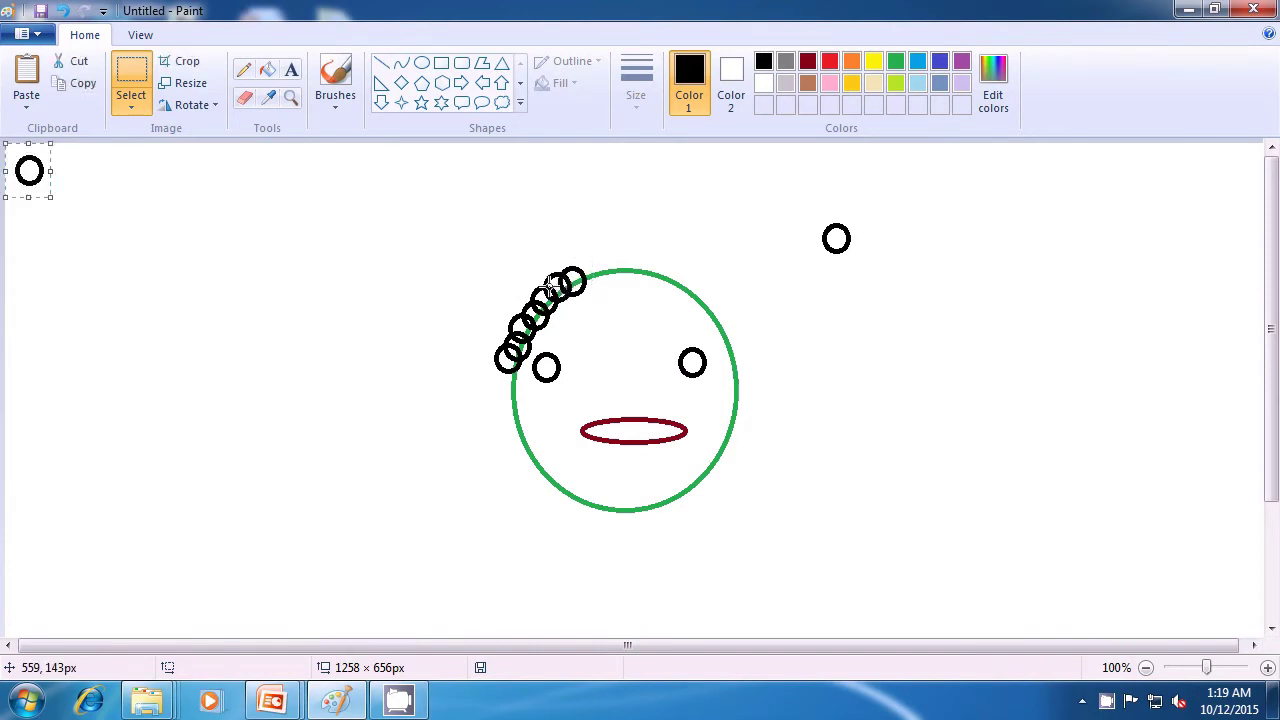
pyautogui.moveTo(25, 172); pyautogui.dragTo(588, 270)
pyautogui.hotkey('ctrl', 'v')
pyautogui.moveTo(29, 167); pyautogui.dragTo(608, 268)
pyautogui.hotkey('ctrl', 'v')
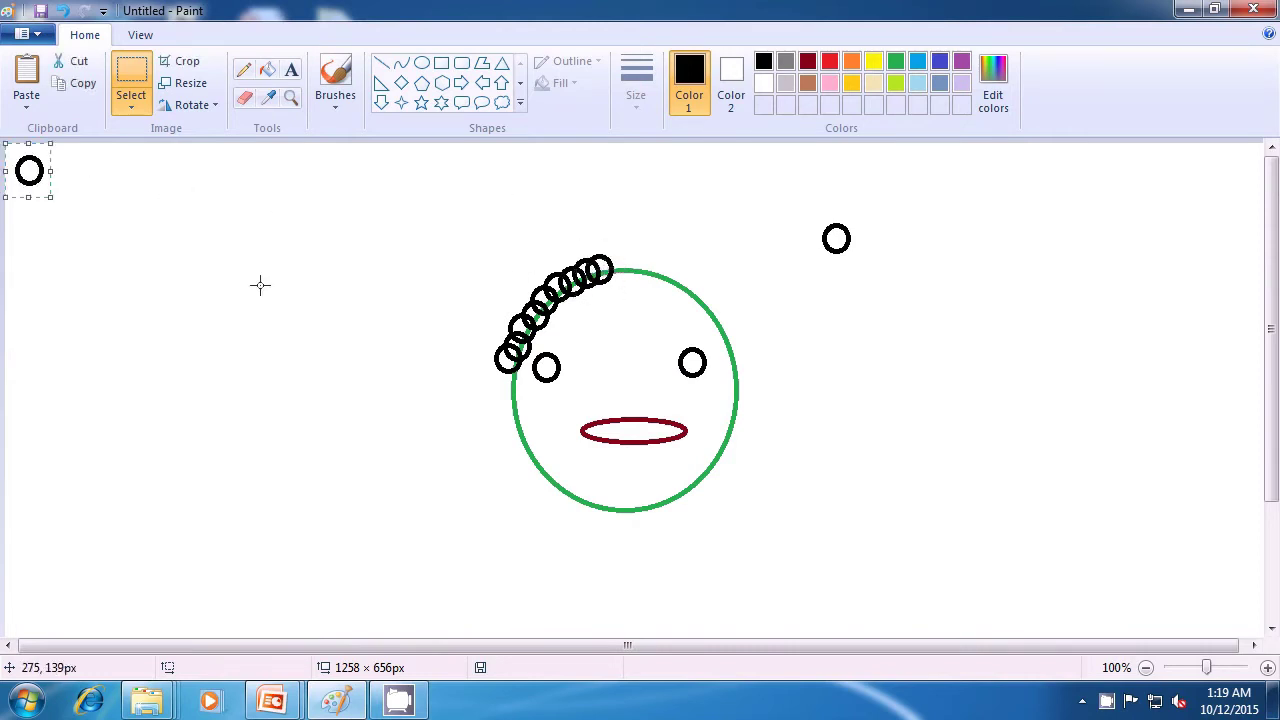
pyautogui.moveTo(29, 168); pyautogui.dragTo(615, 268)
pyautogui.hotkey('ctrl', 'v')
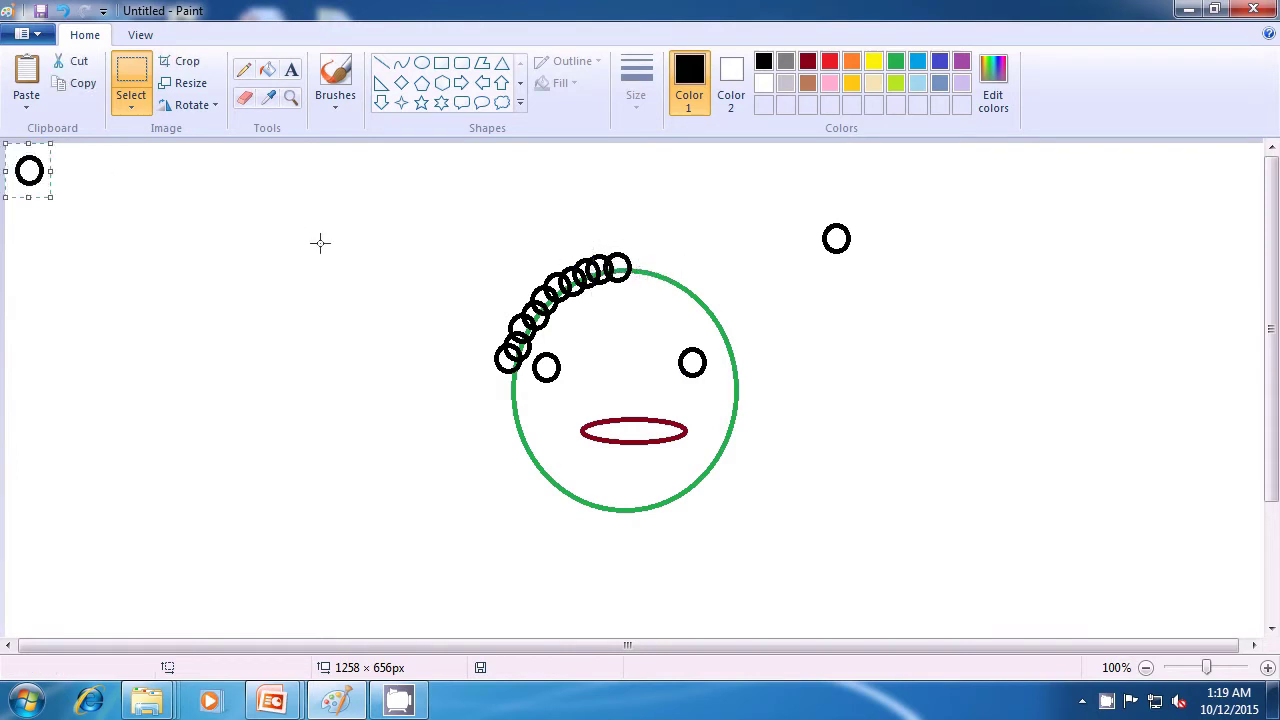
pyautogui.moveTo(54, 179); pyautogui.dragTo(633, 264)
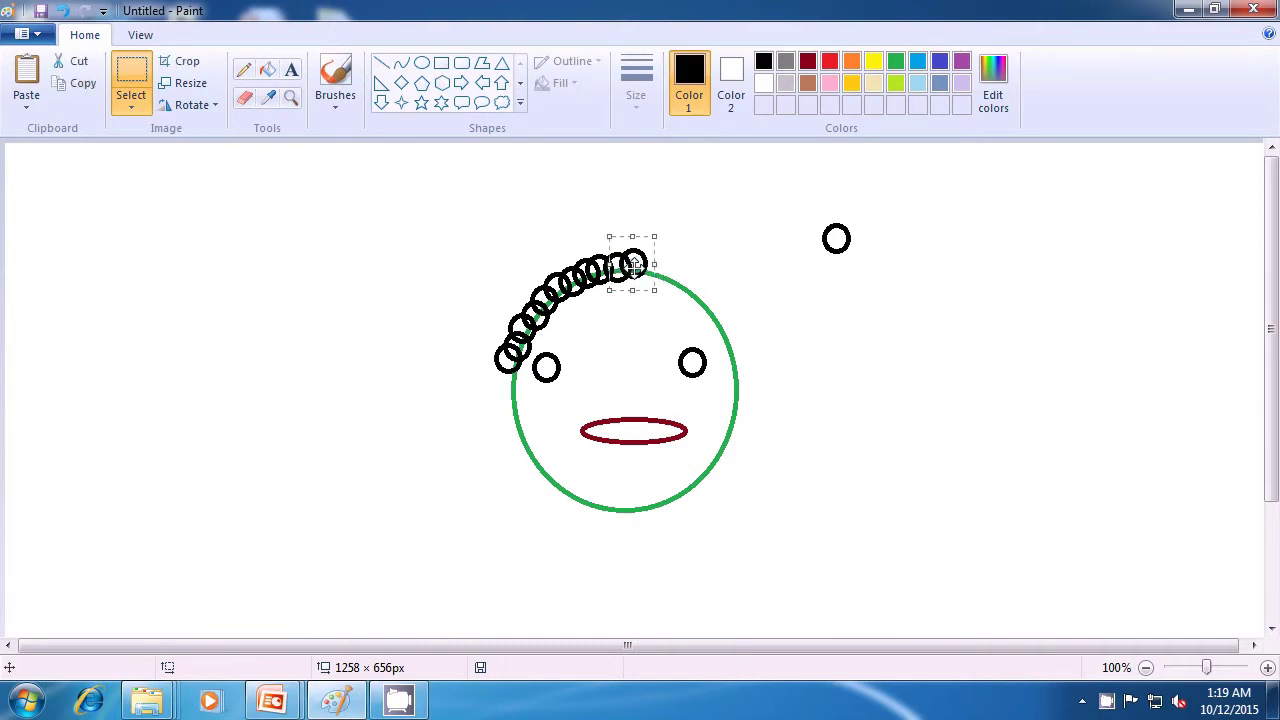
pyautogui.hotkey('ctrl', 'v')
pyautogui.moveTo(44, 178); pyautogui.dragTo(656, 272)
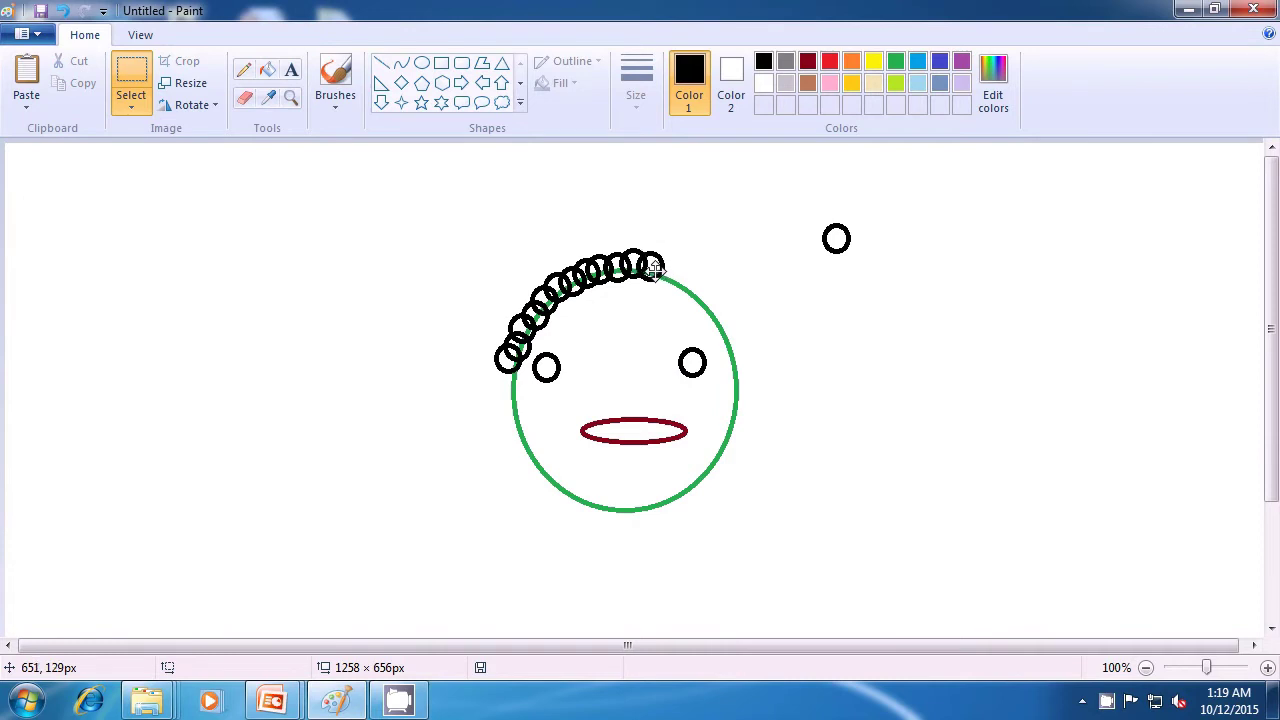
pyautogui.hotkey('ctrl', 'v')
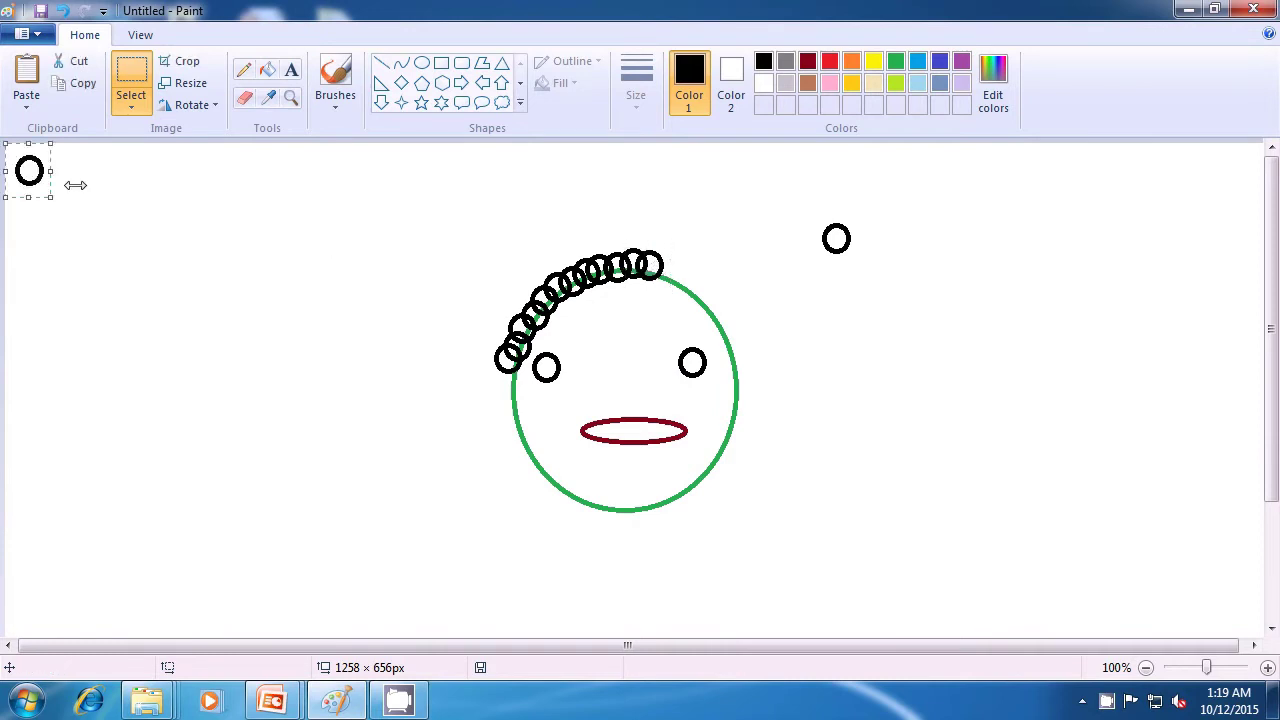
pyautogui.moveTo(36, 176); pyautogui.dragTo(668, 279)
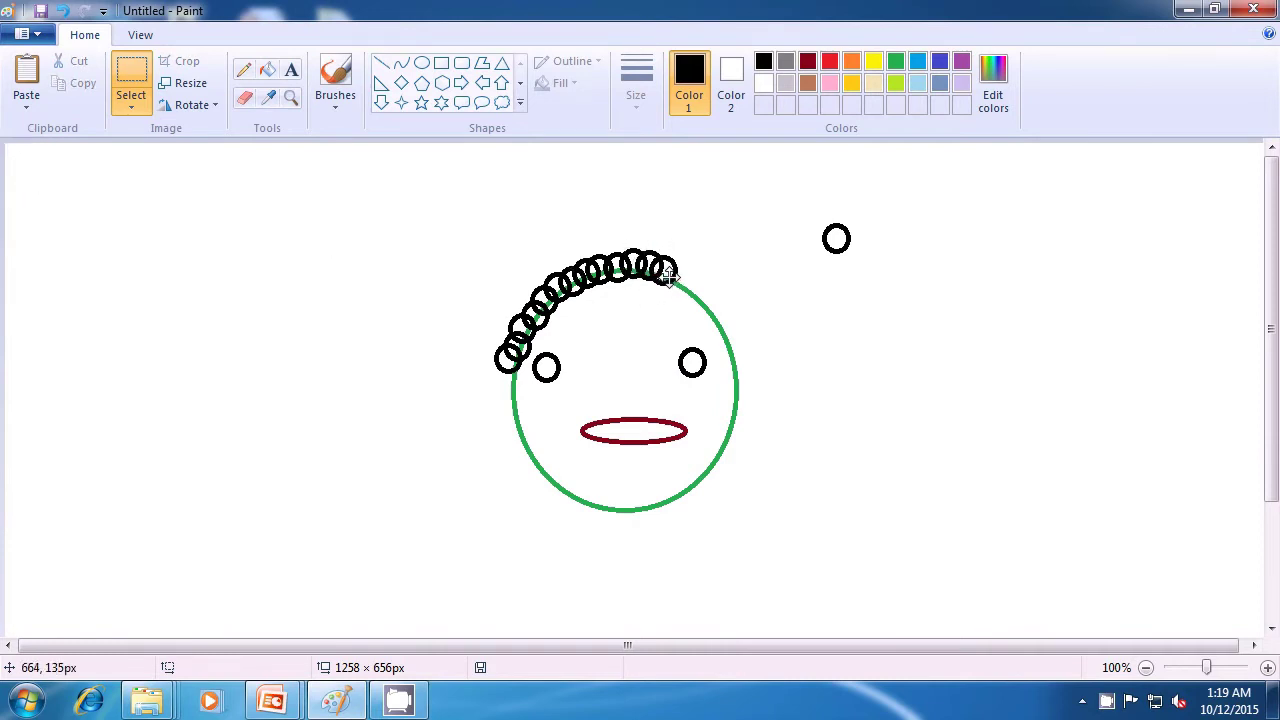
pyautogui.hotkey('ctrl', 'v')
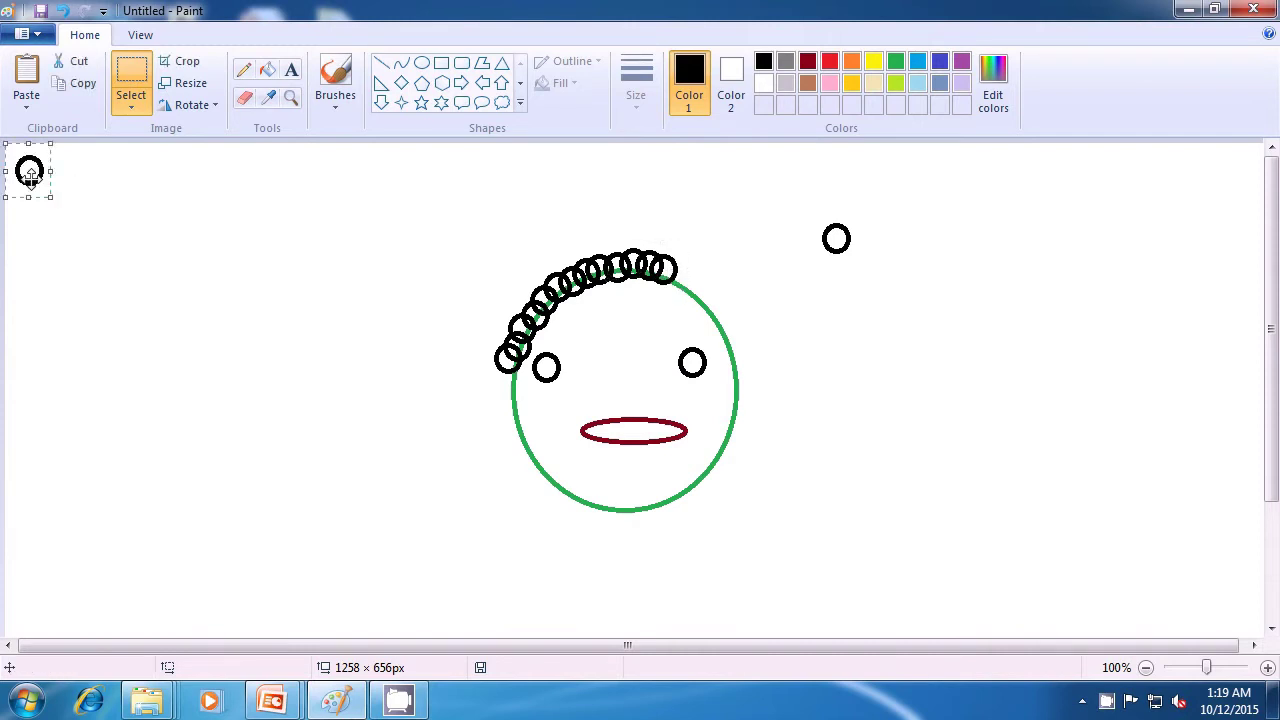
pyautogui.moveTo(29, 176); pyautogui.dragTo(681, 286)
pyautogui.hotkey('ctrl', 'v')
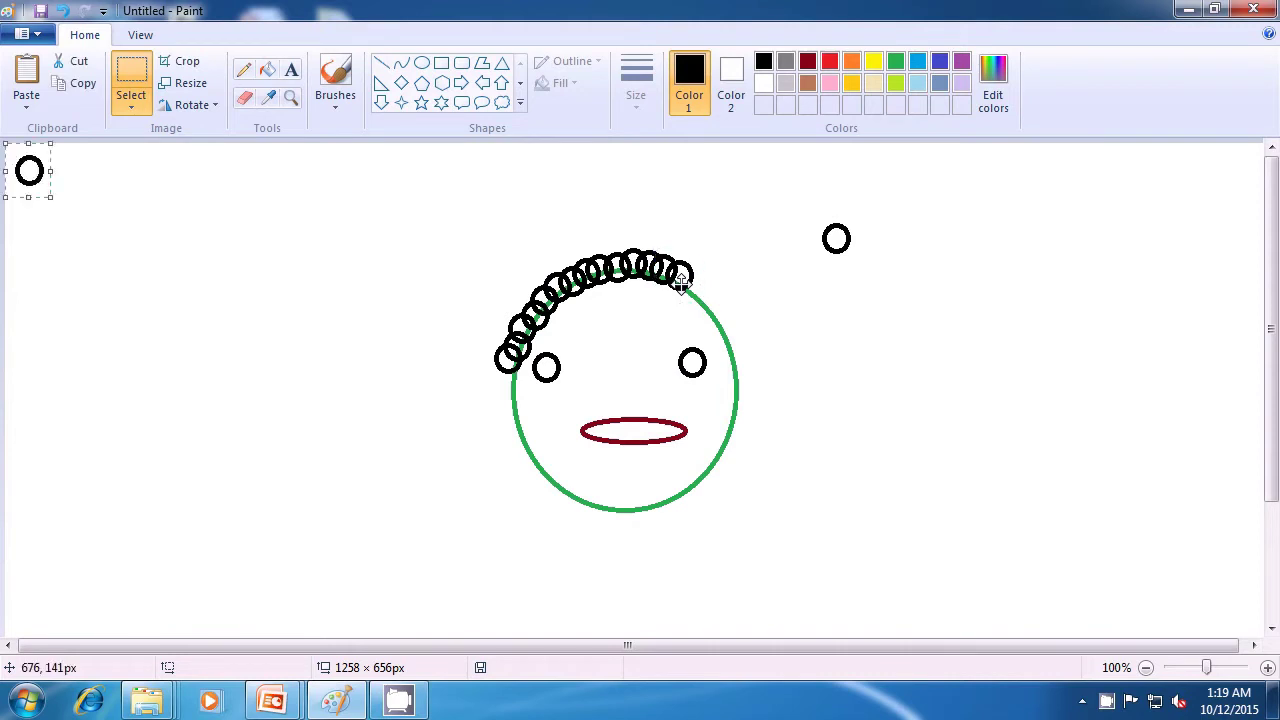
pyautogui.moveTo(26, 180); pyautogui.dragTo(701, 290)
pyautogui.hotkey('ctrl', 'v')
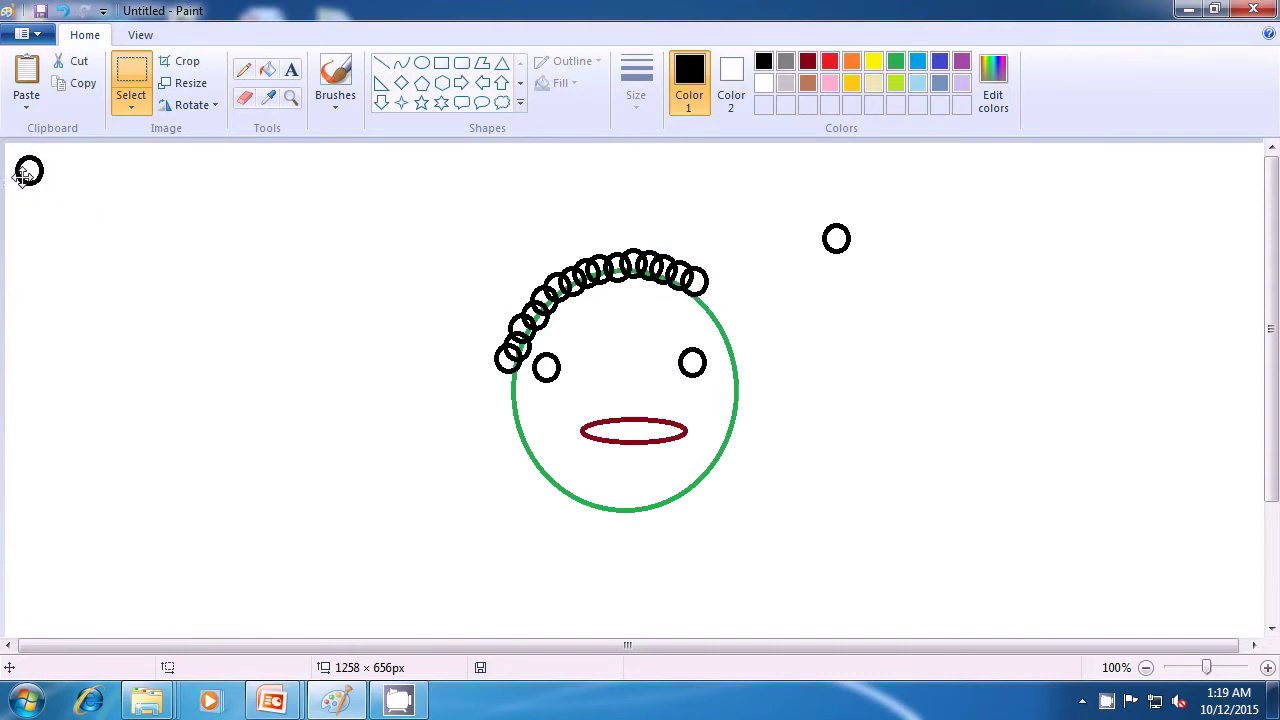
pyautogui.moveTo(28, 170); pyautogui.dragTo(697, 305)
pyautogui.hotkey('ctrl', 'v')
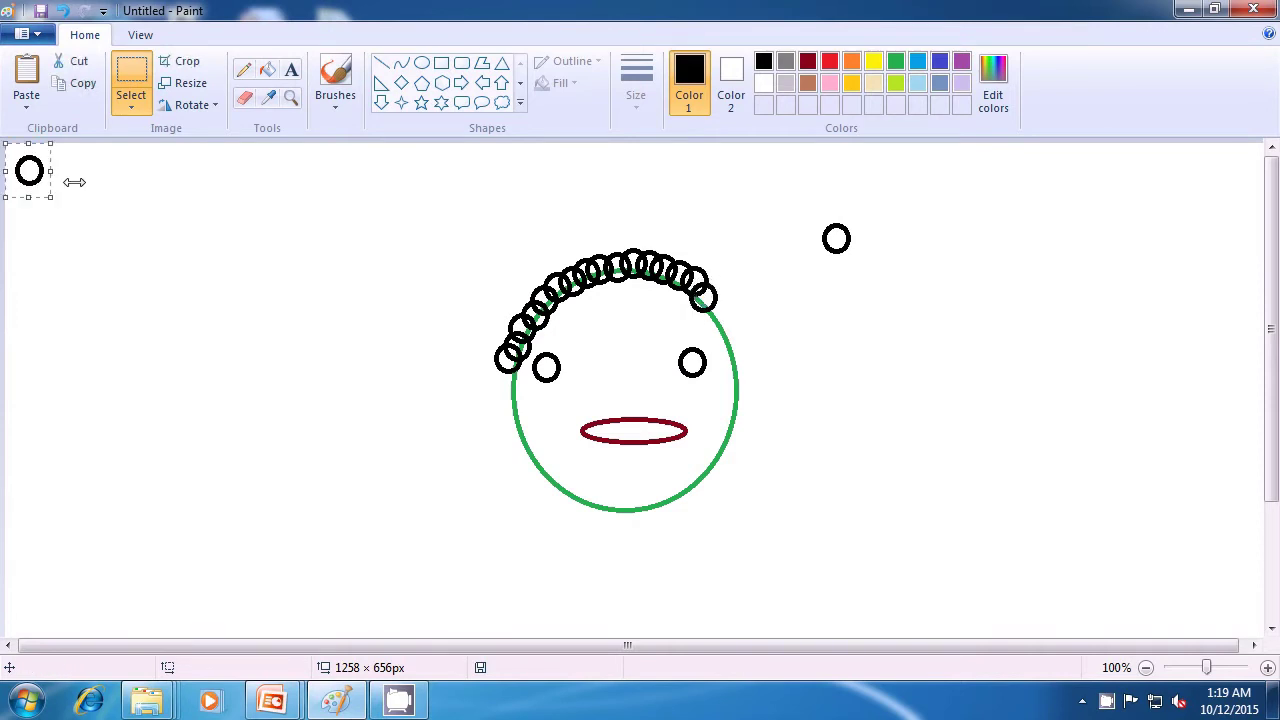
pyautogui.moveTo(28, 172); pyautogui.dragTo(714, 340)
pyautogui.hotkey('ctrl', 'v')
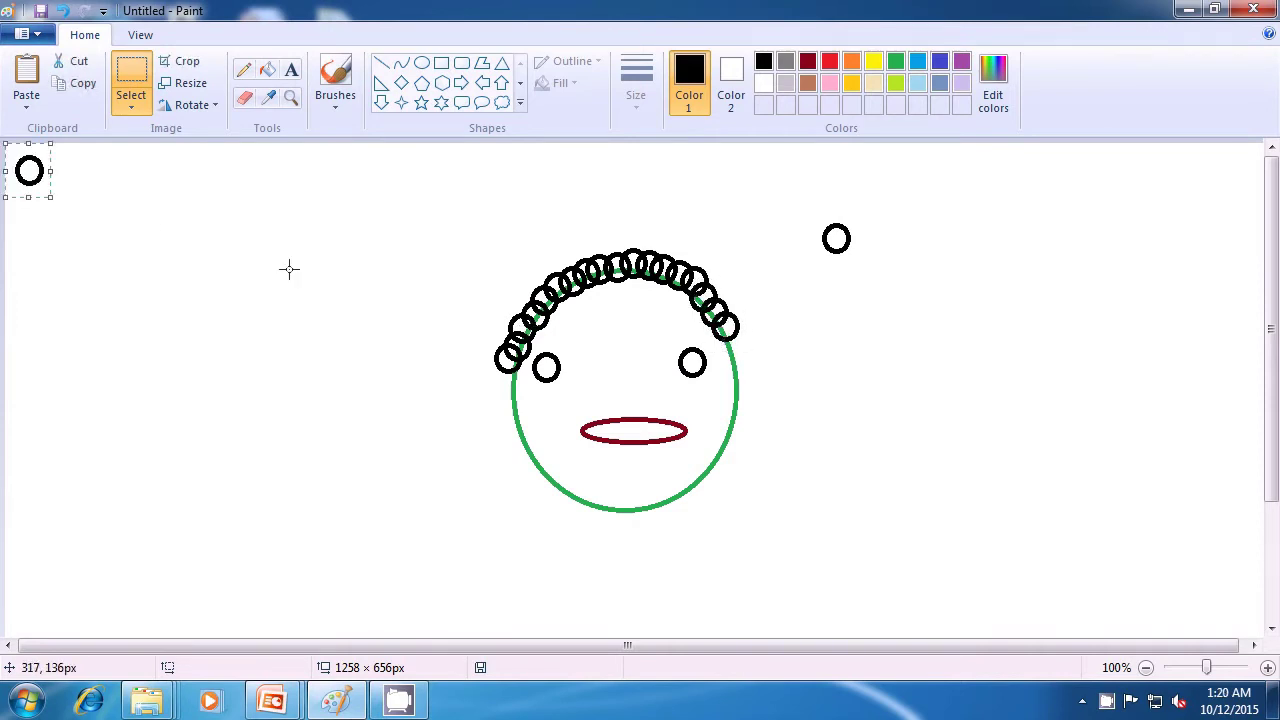
pyautogui.moveTo(44, 170); pyautogui.dragTo(744, 346)
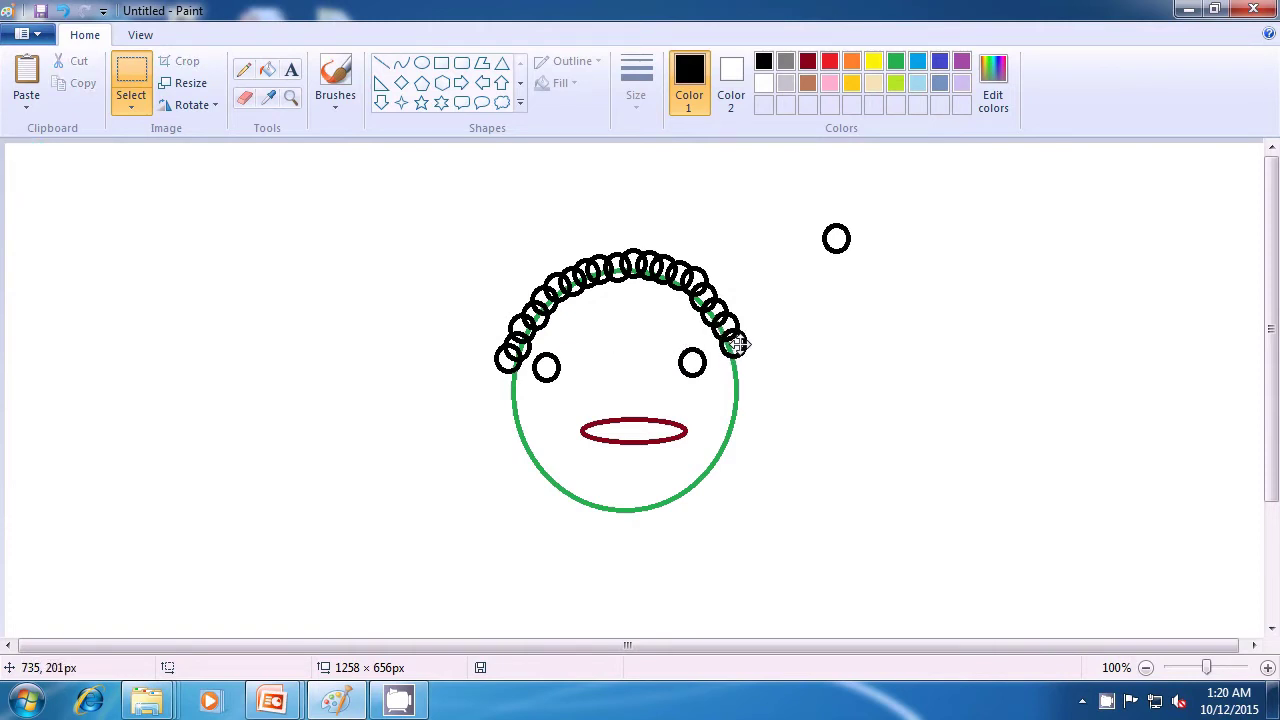
pyautogui.hotkey('ctrl', 'v')
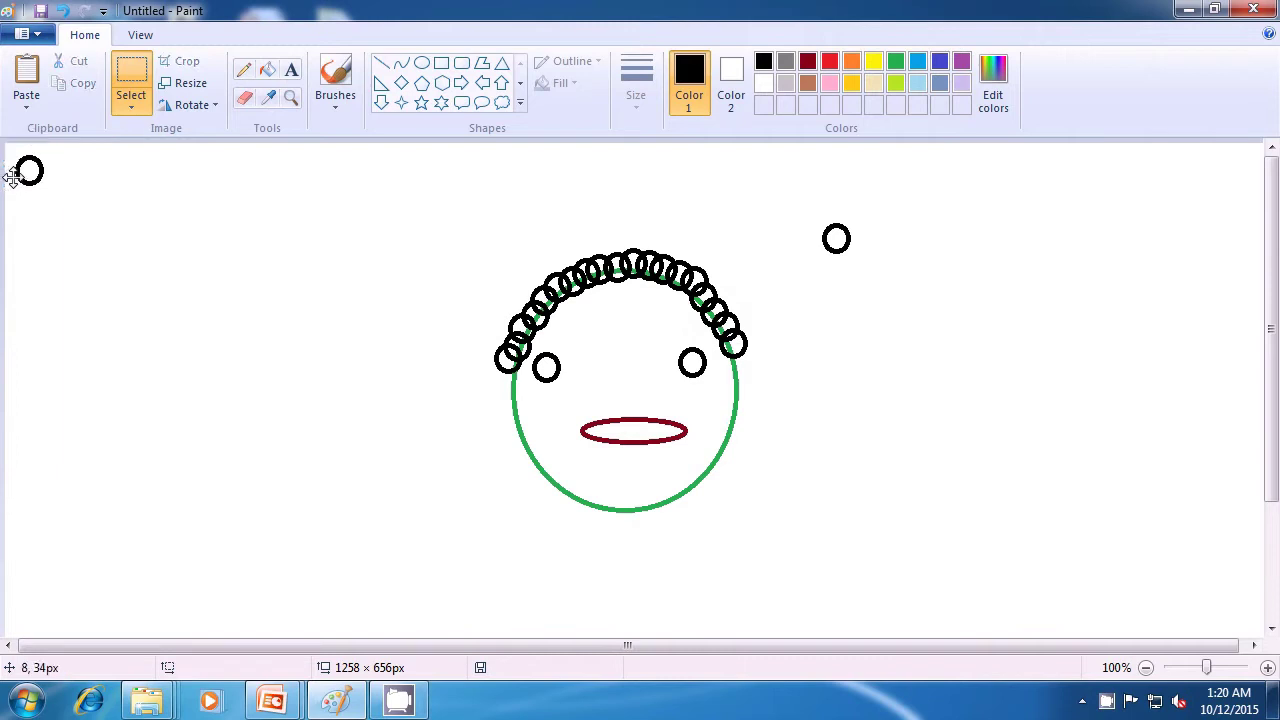
pyautogui.moveTo(12, 177); pyautogui.dragTo(719, 366)
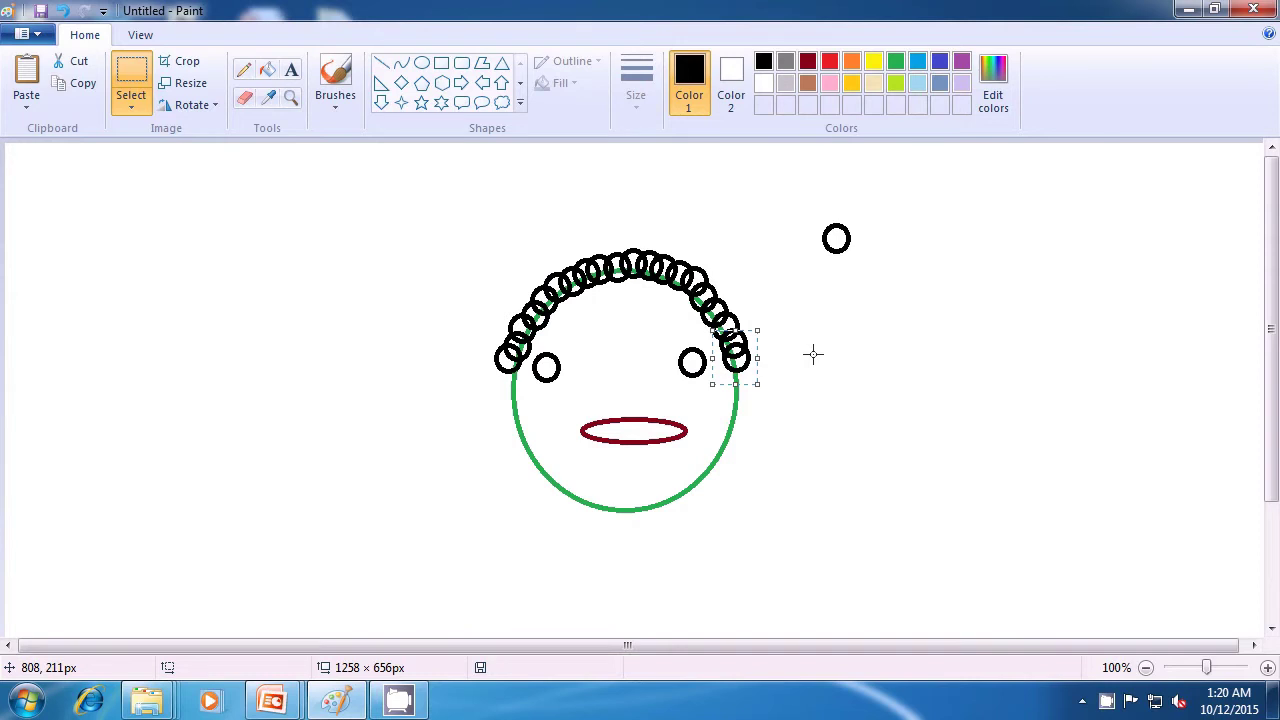
# Step: Paste a second, outer row of overlapping small black circles around the hair, from beside the left eye over the top to beside the right eye
pyautogui.hotkey('ctrl', 'v')
pyautogui.moveTo(29, 172); pyautogui.dragTo(510, 338)
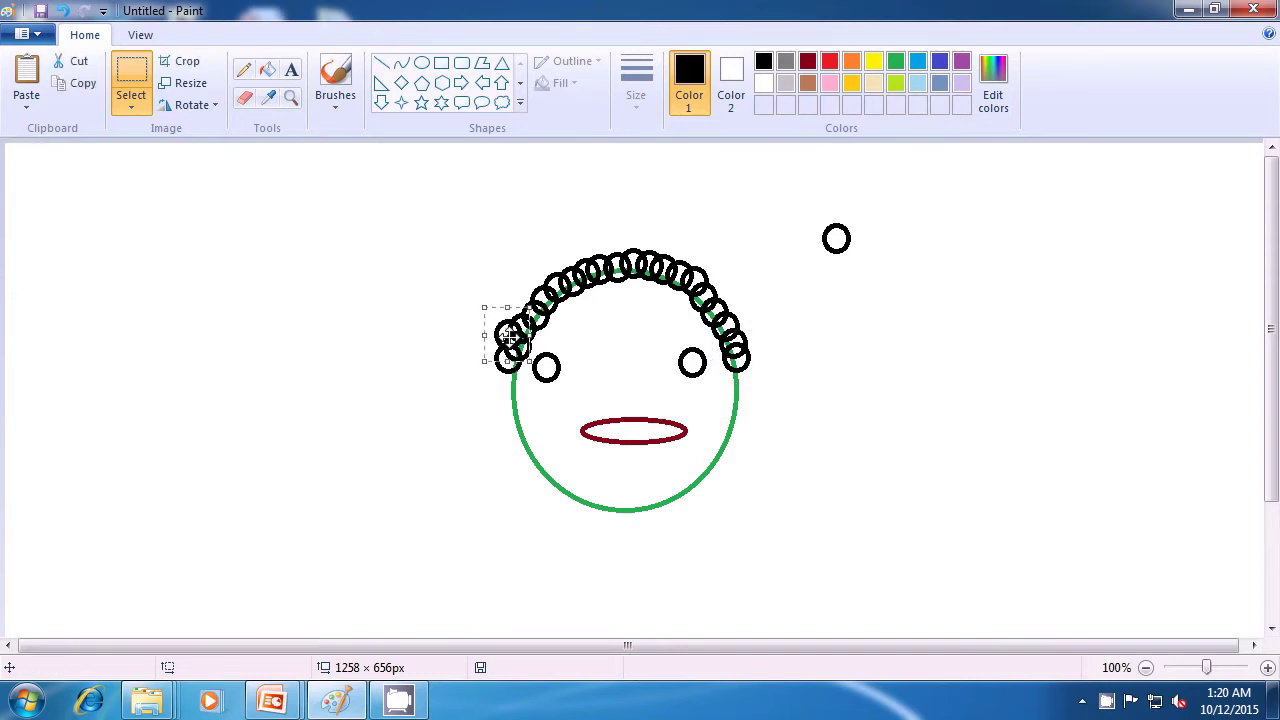
pyautogui.hotkey('ctrl', 'v')
pyautogui.moveTo(10, 172); pyautogui.dragTo(498, 313)
pyautogui.hotkey('ctrl', 'v')
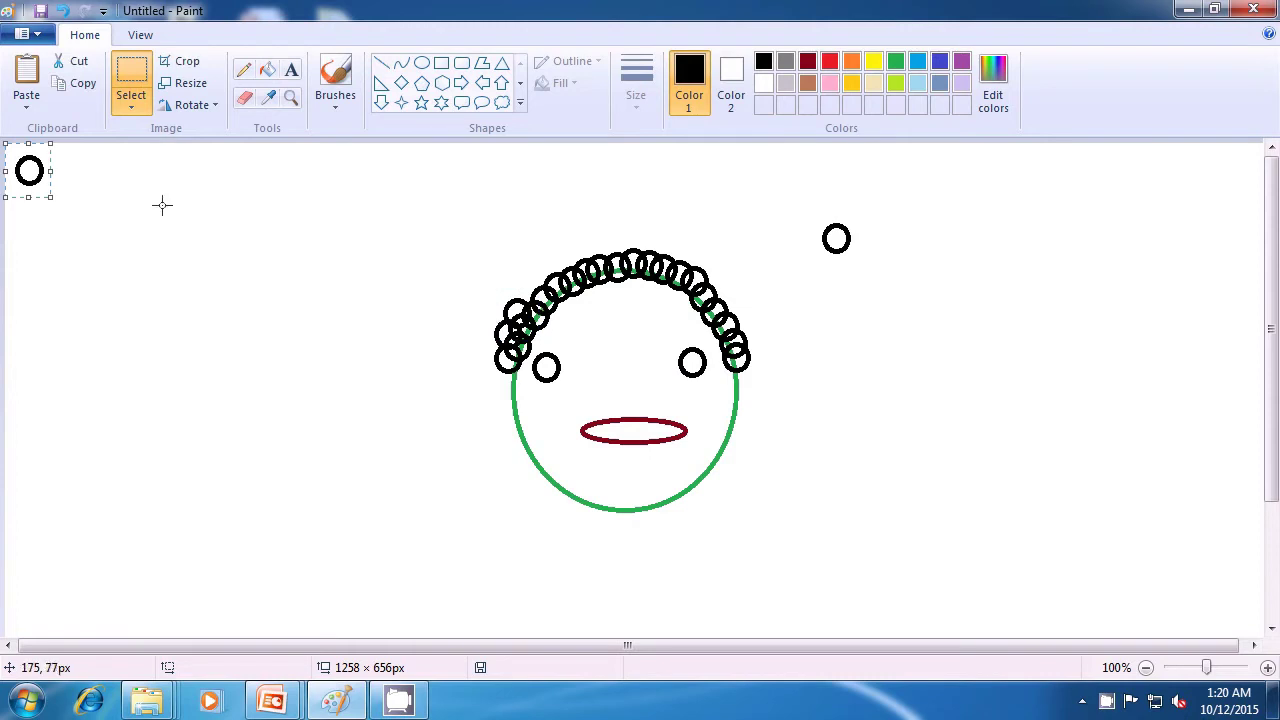
pyautogui.moveTo(10, 173); pyautogui.dragTo(517, 292)
pyautogui.hotkey('ctrl', 'v')
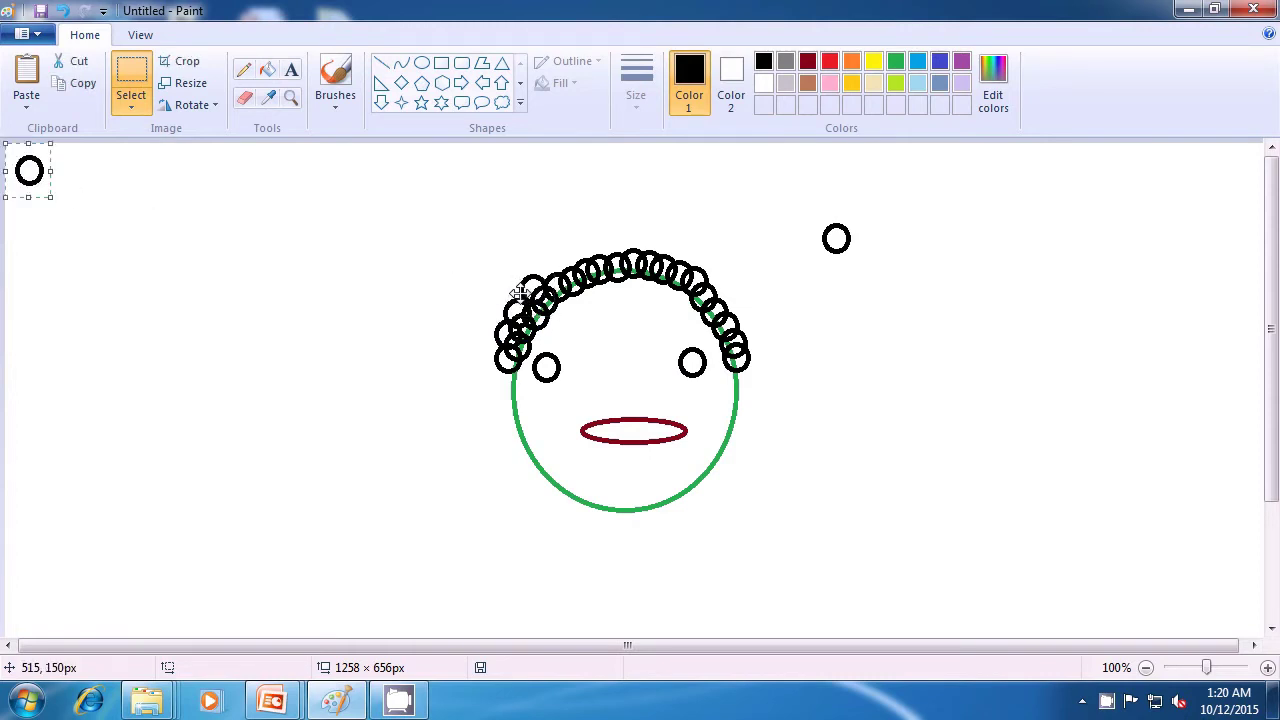
pyautogui.moveTo(30, 170); pyautogui.dragTo(553, 272)
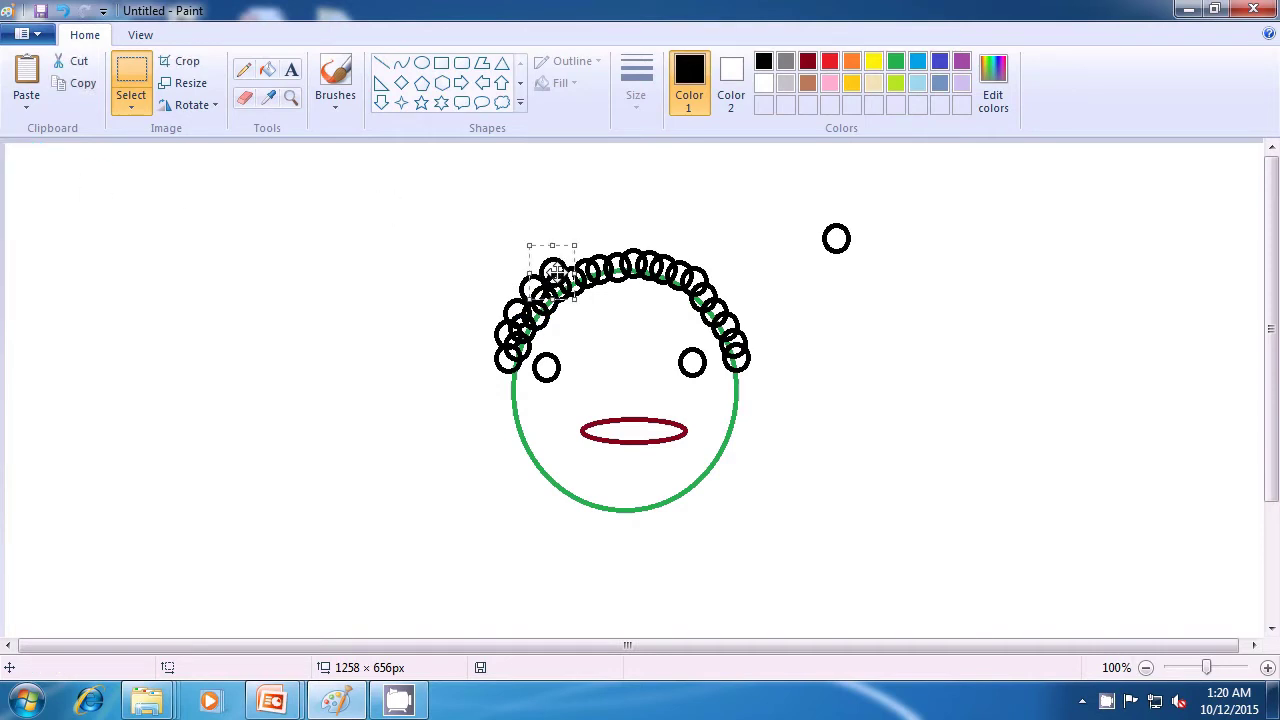
pyautogui.hotkey('ctrl', 'v')
pyautogui.moveTo(29, 168); pyautogui.dragTo(572, 260)
pyautogui.hotkey('ctrl', 'v')
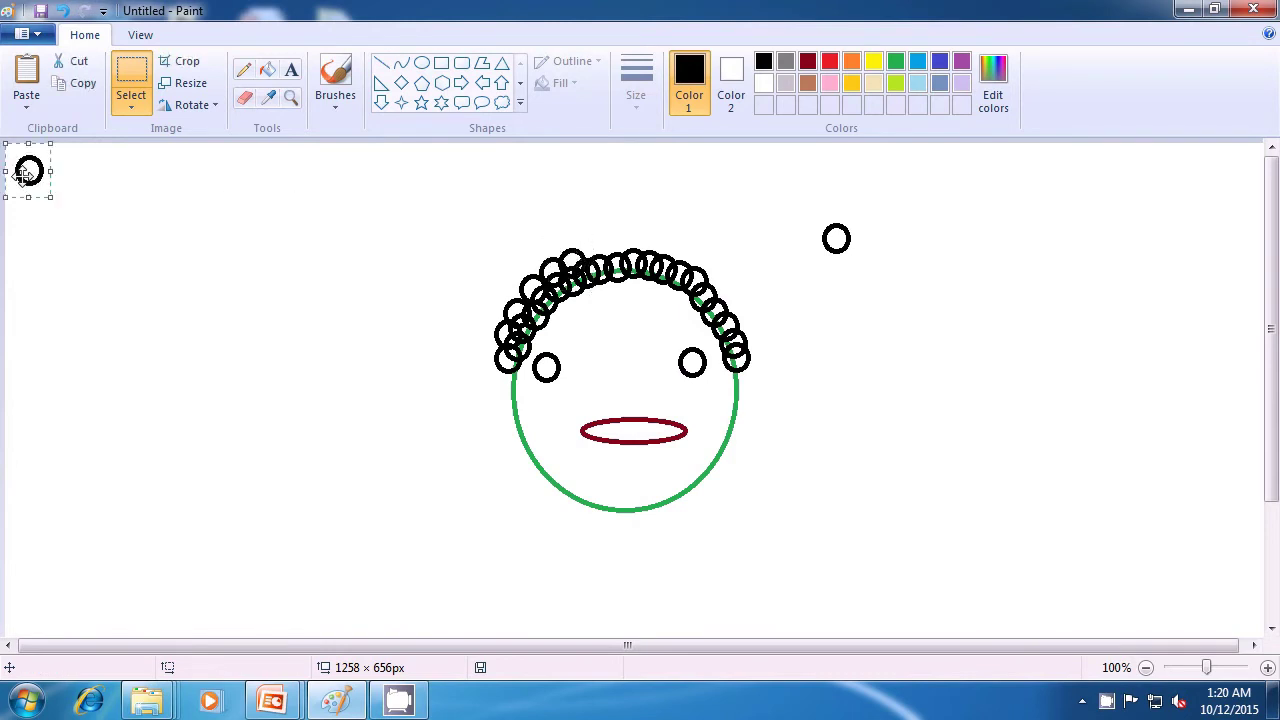
pyautogui.moveTo(29, 170); pyautogui.dragTo(582, 259)
pyautogui.hotkey('ctrl', 'v')
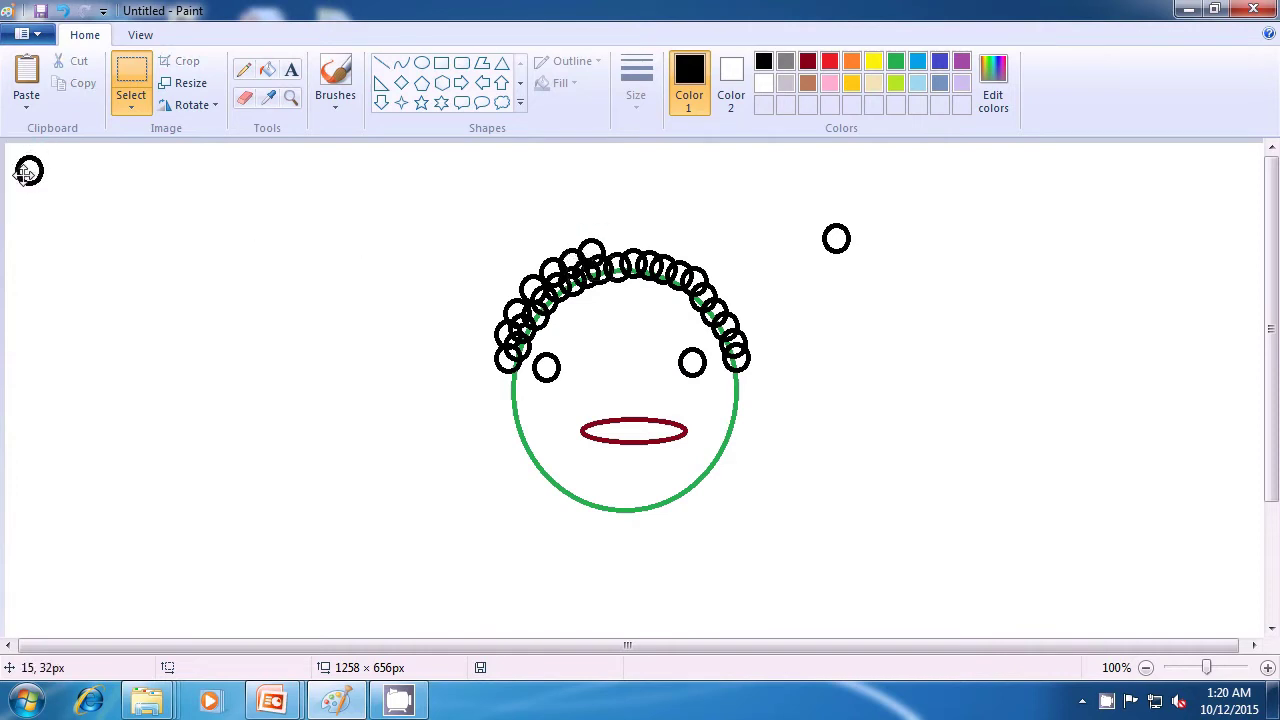
pyautogui.moveTo(20, 174); pyautogui.dragTo(606, 254)
pyautogui.hotkey('ctrl', 'v')
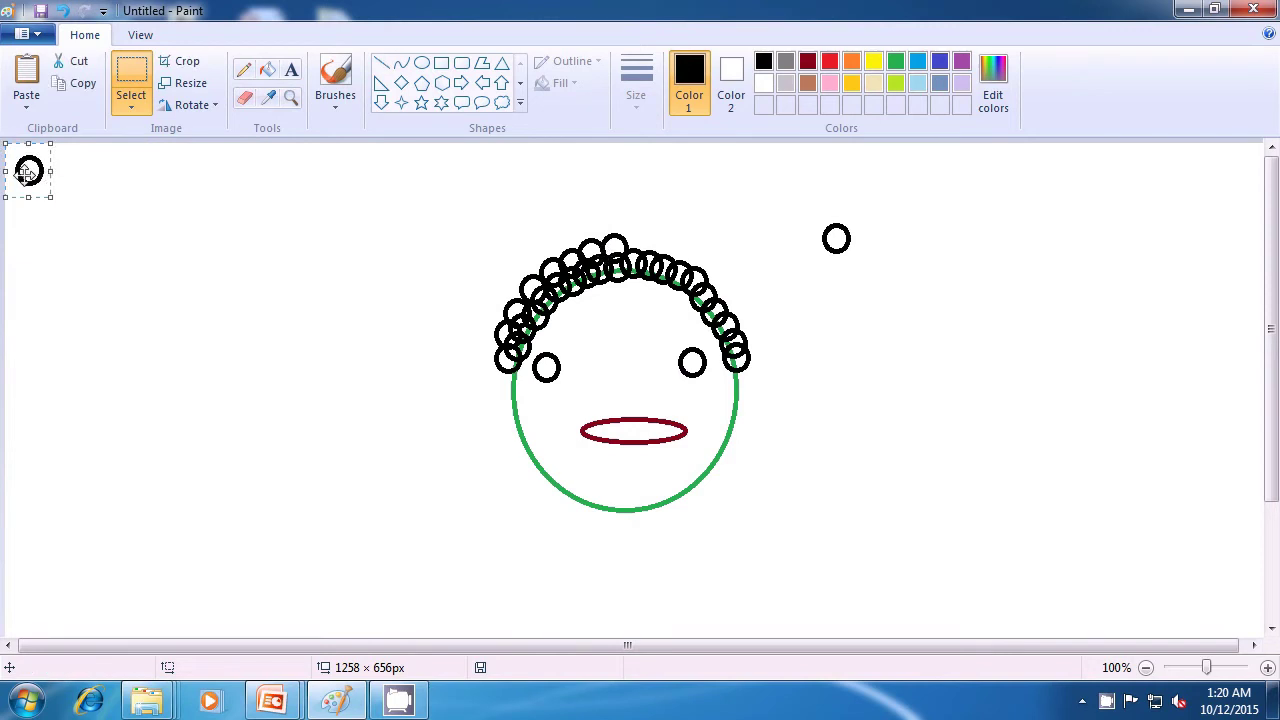
pyautogui.moveTo(25, 172); pyautogui.dragTo(636, 250)
pyautogui.hotkey('ctrl', 'v')
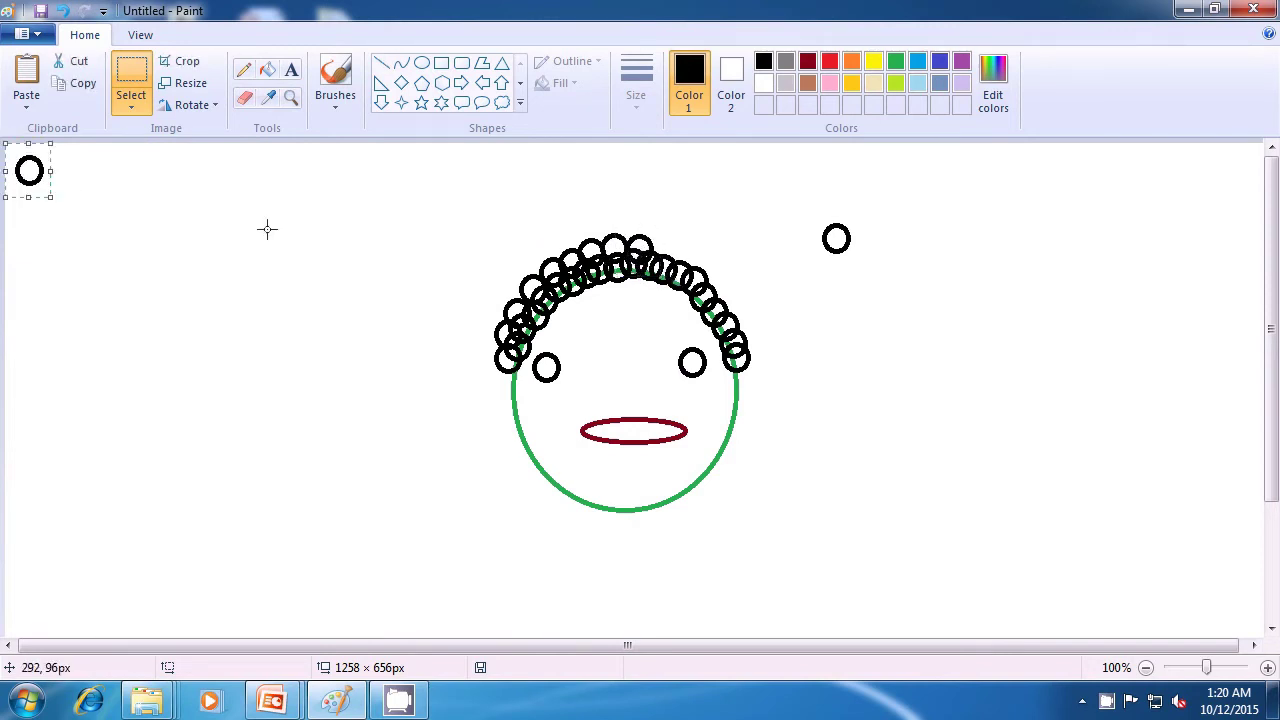
pyautogui.moveTo(38, 178); pyautogui.dragTo(660, 256)
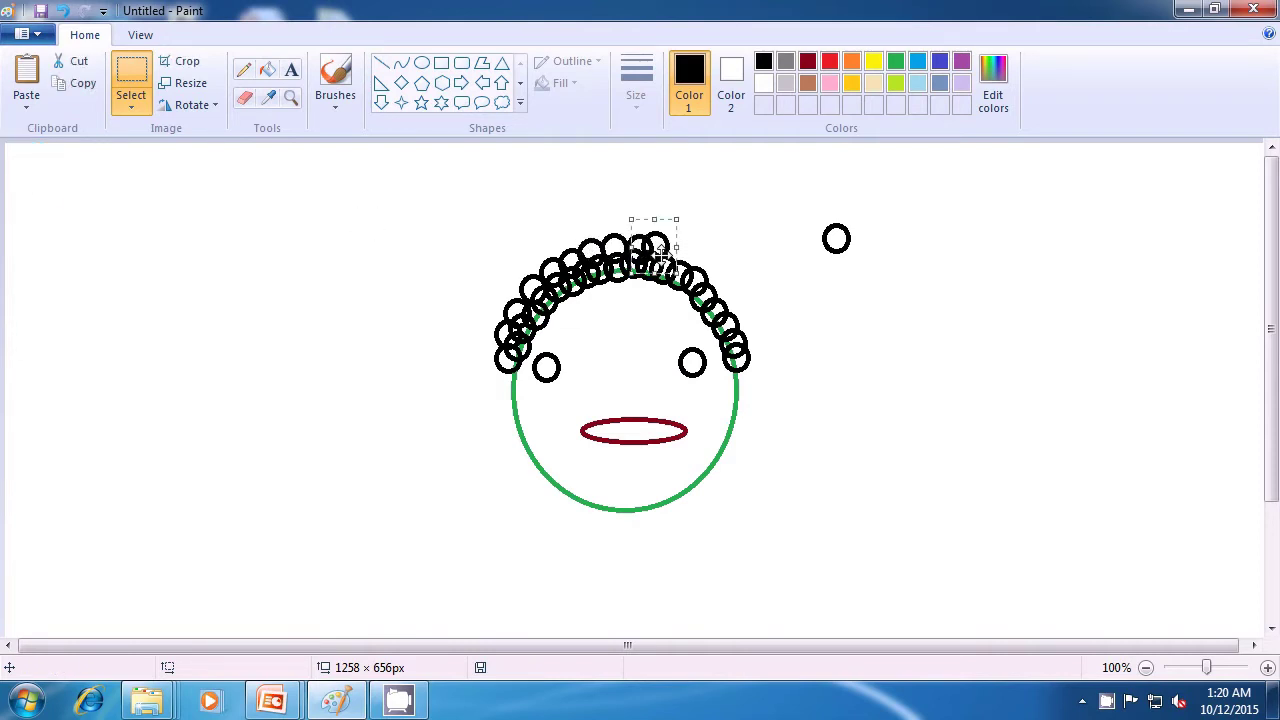
pyautogui.hotkey('ctrl', 'v')
pyautogui.moveTo(29, 171); pyautogui.dragTo(735, 313)
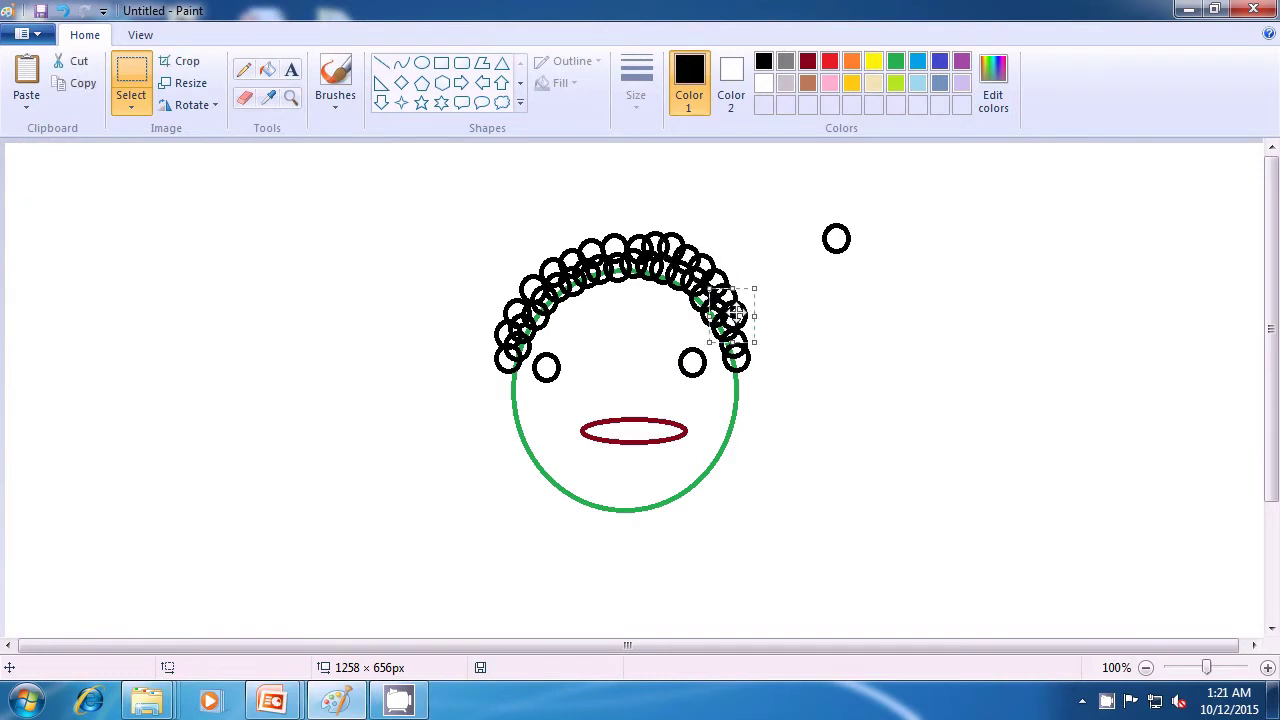
pyautogui.hotkey('ctrl', 'v')
pyautogui.moveTo(29, 171); pyautogui.dragTo(741, 340)
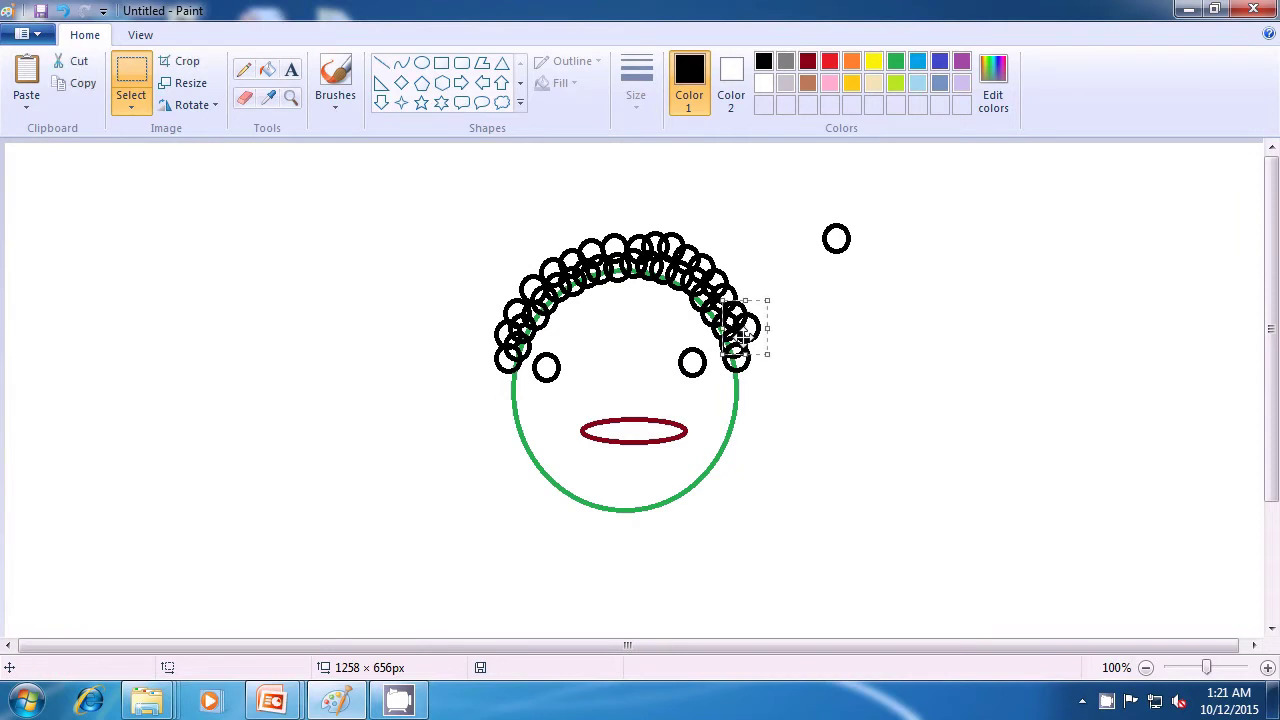
pyautogui.hotkey('ctrl', 'v')
pyautogui.moveTo(29, 172); pyautogui.dragTo(749, 347)
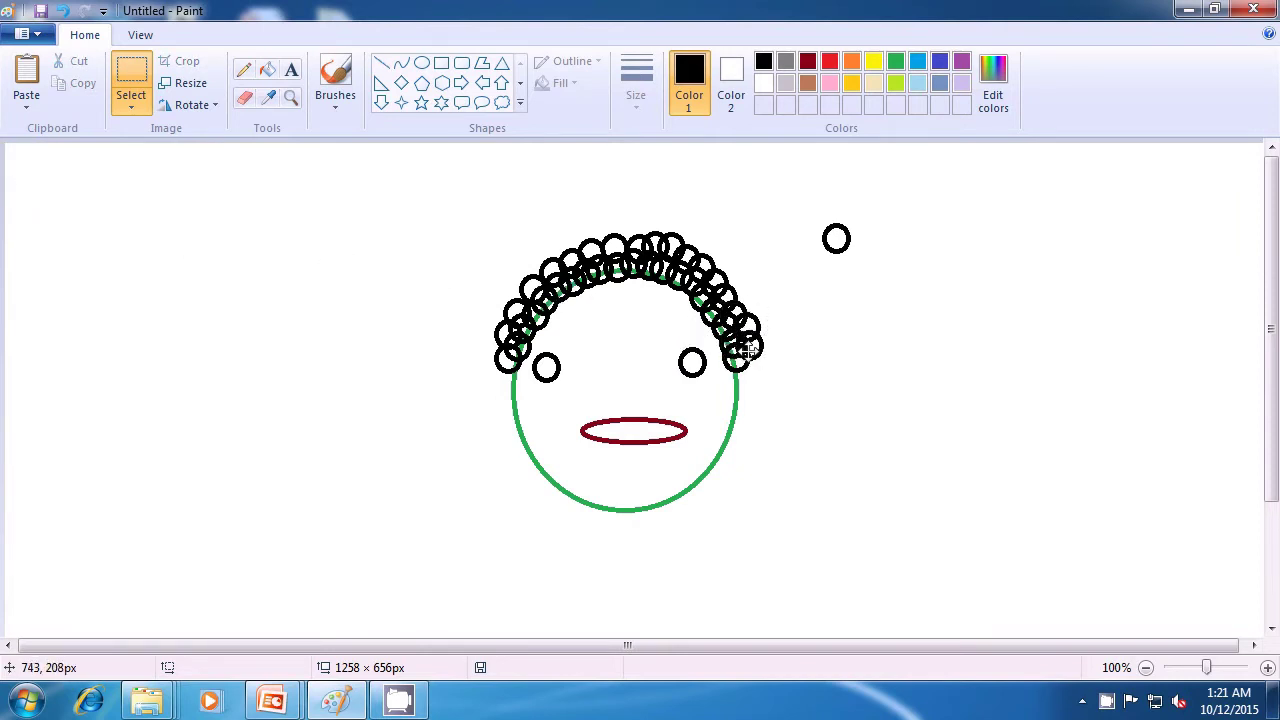
pyautogui.click(846, 350)
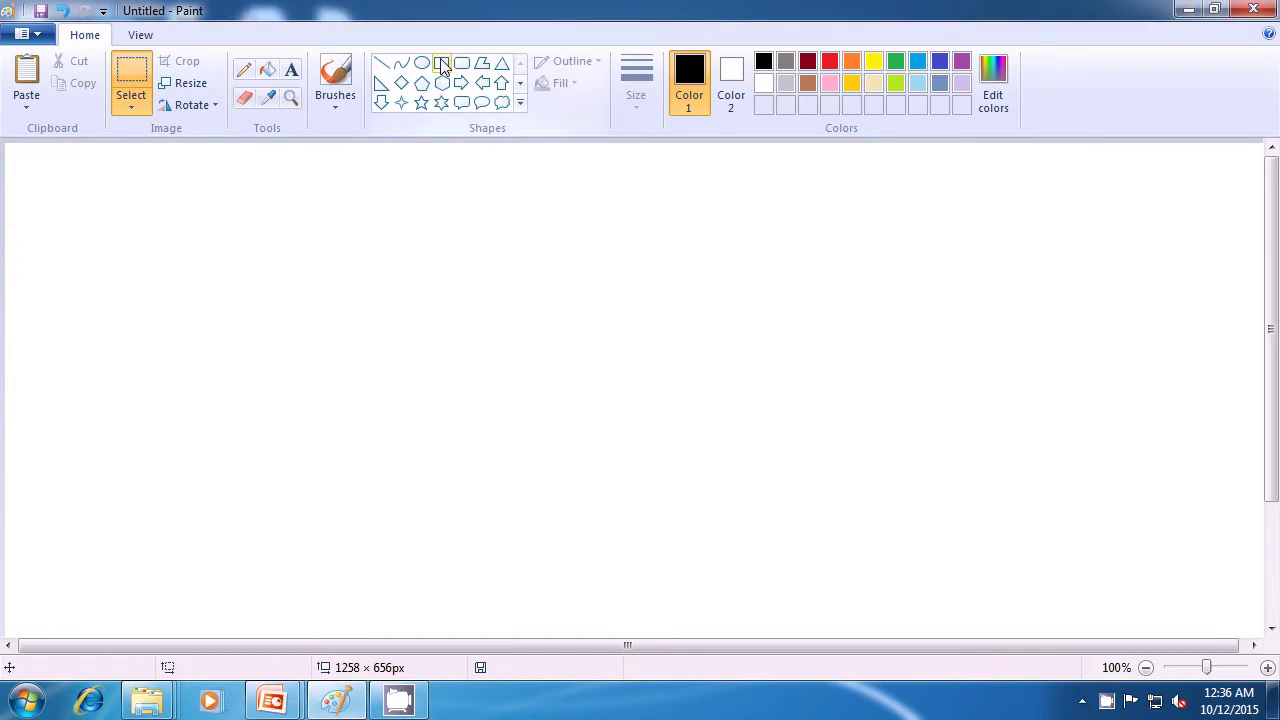
# Step: Draw a rectangle about 343 × 182 px mid-canvas with a black outline and a solid dark red fill as the rocket's body
pyautogui.click(443, 64)
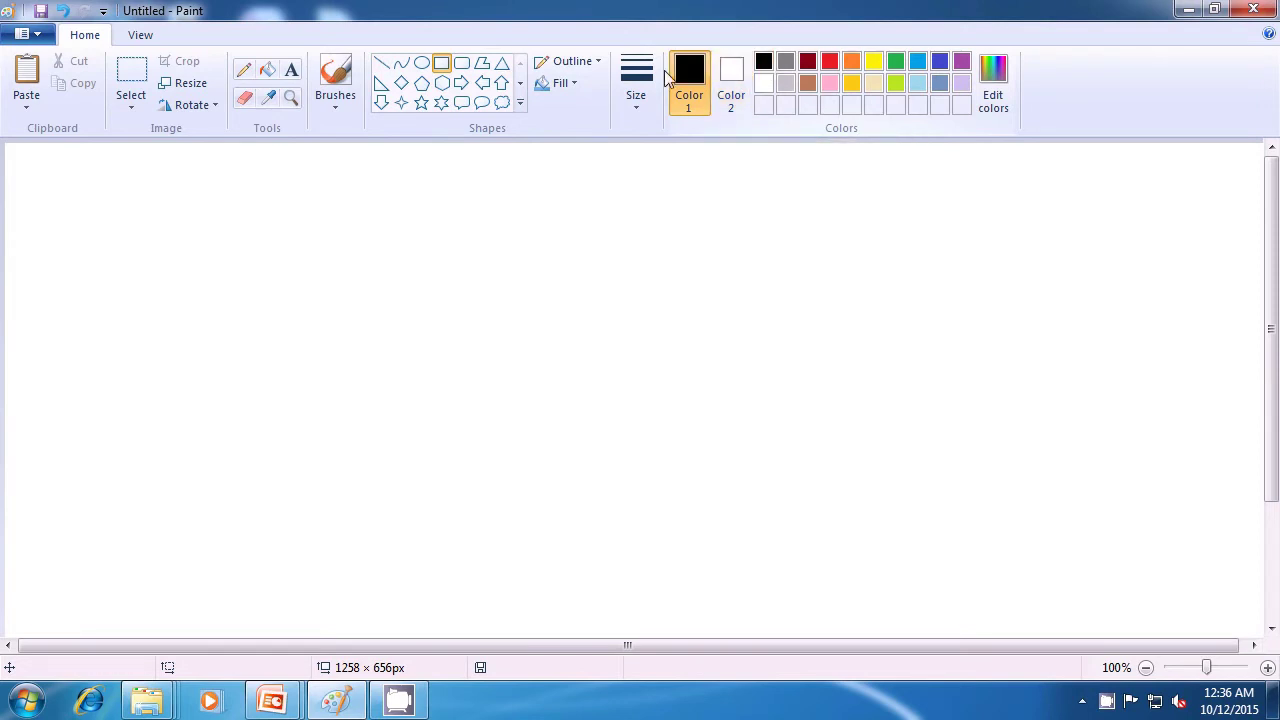
pyautogui.click(731, 80)
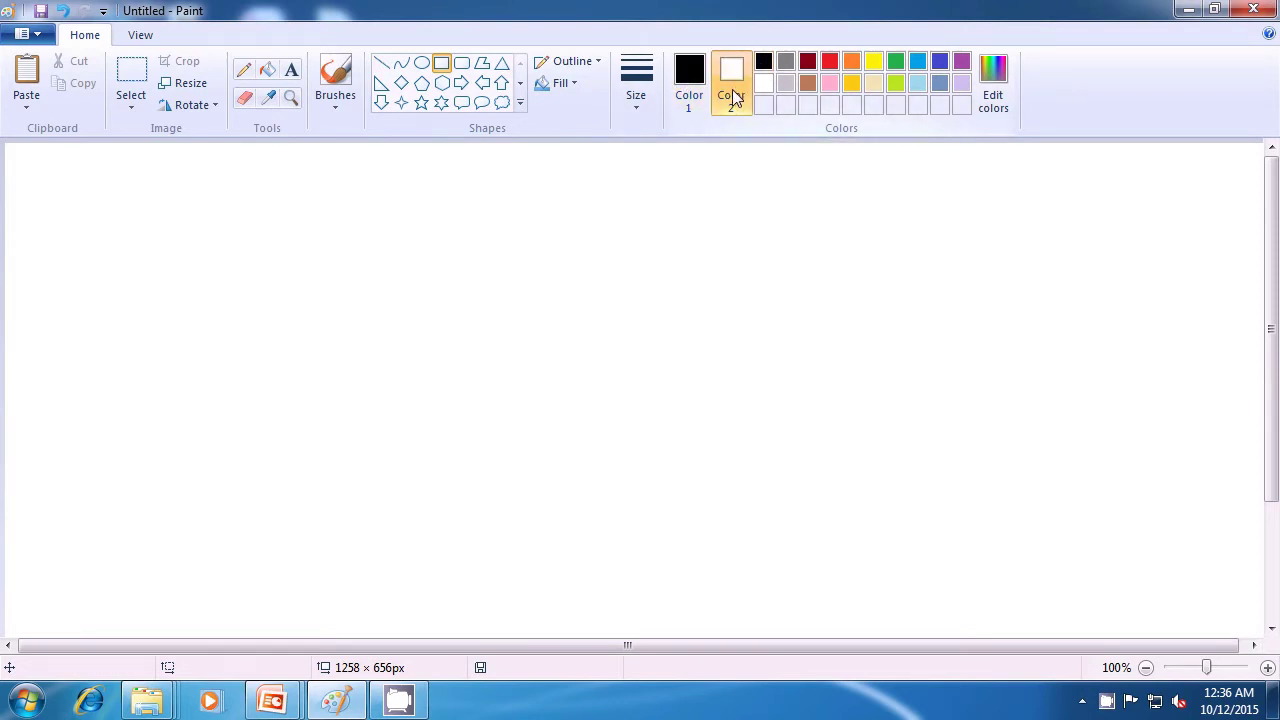
pyautogui.click(808, 62)
pyautogui.click(575, 84)
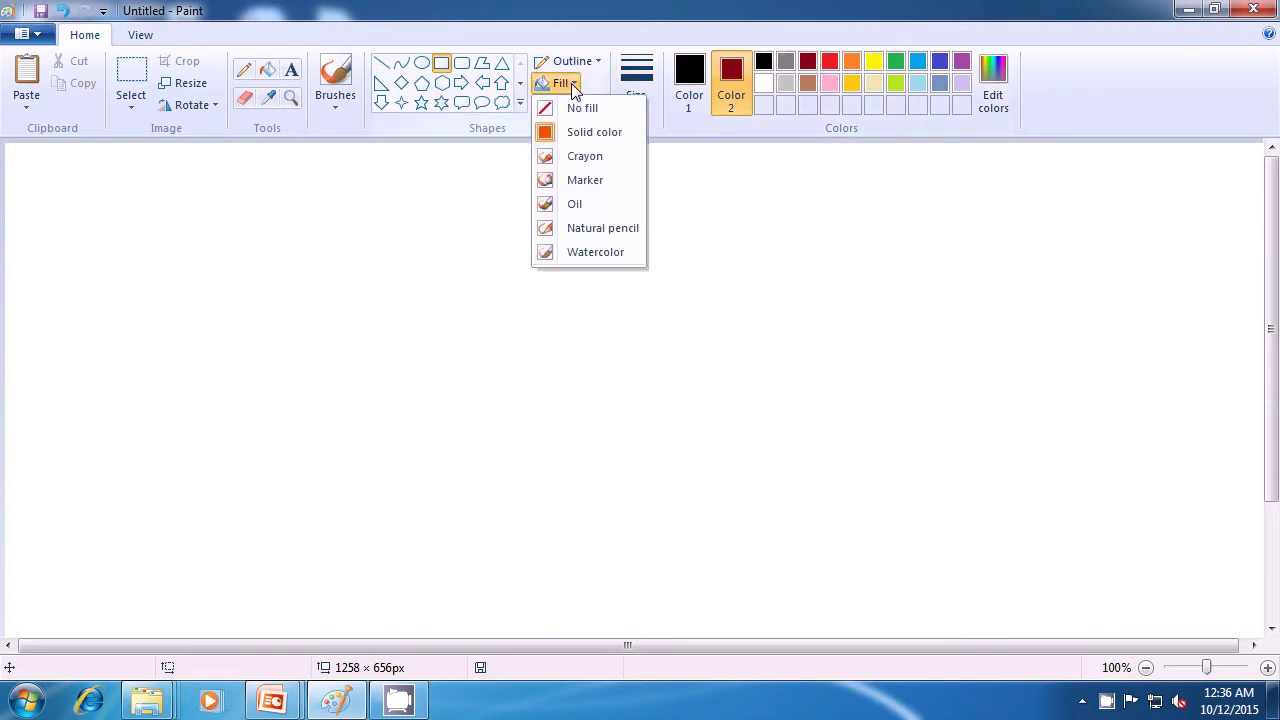
pyautogui.click(577, 133)
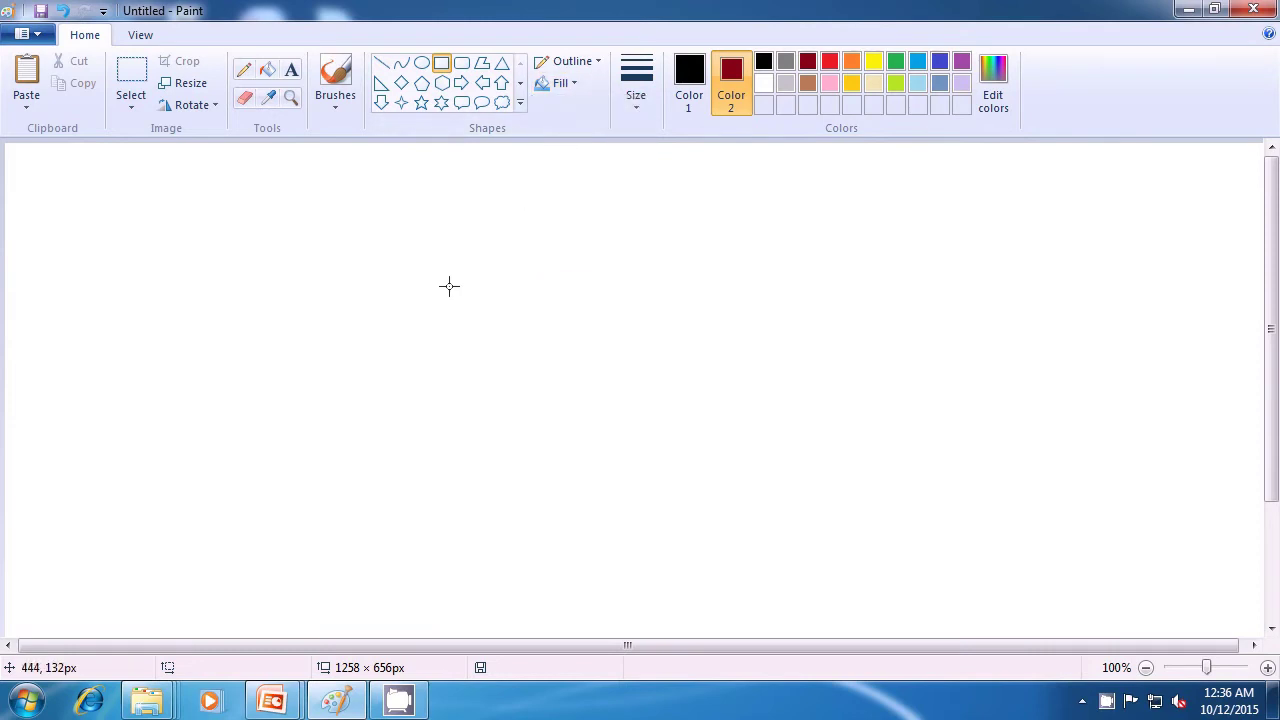
pyautogui.moveTo(446, 309); pyautogui.dragTo(789, 489)
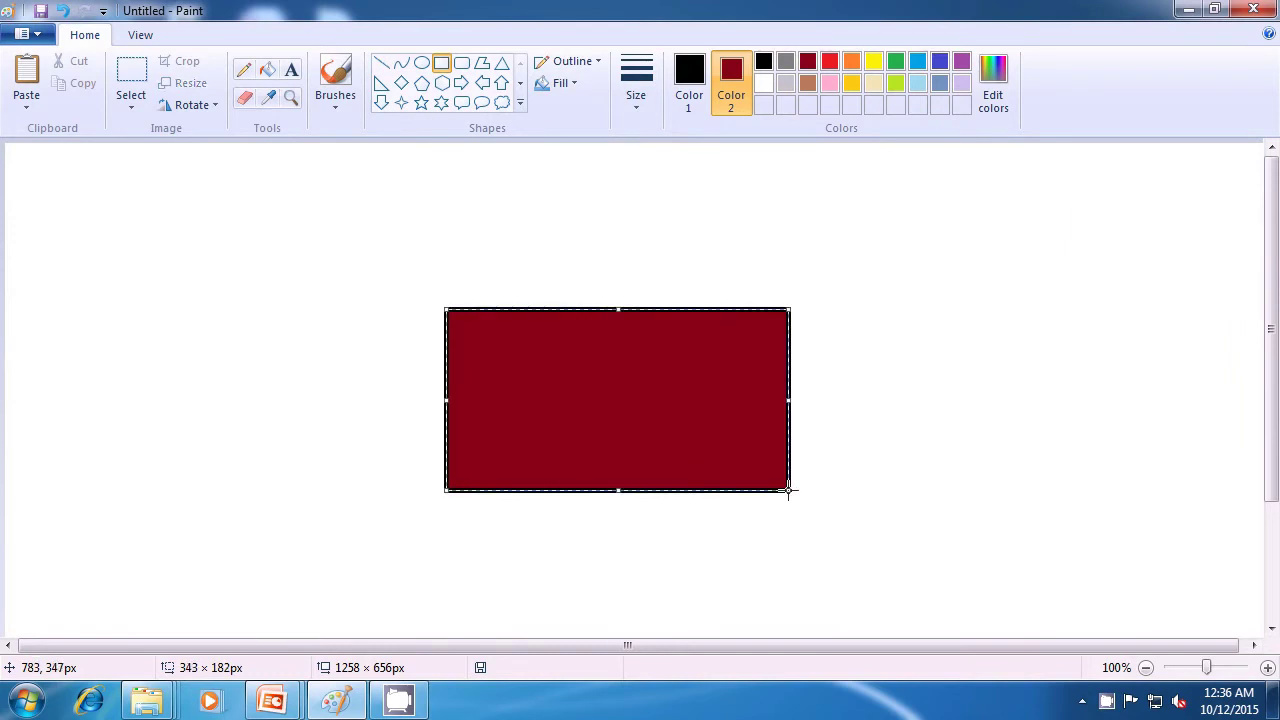
pyautogui.click(928, 445)
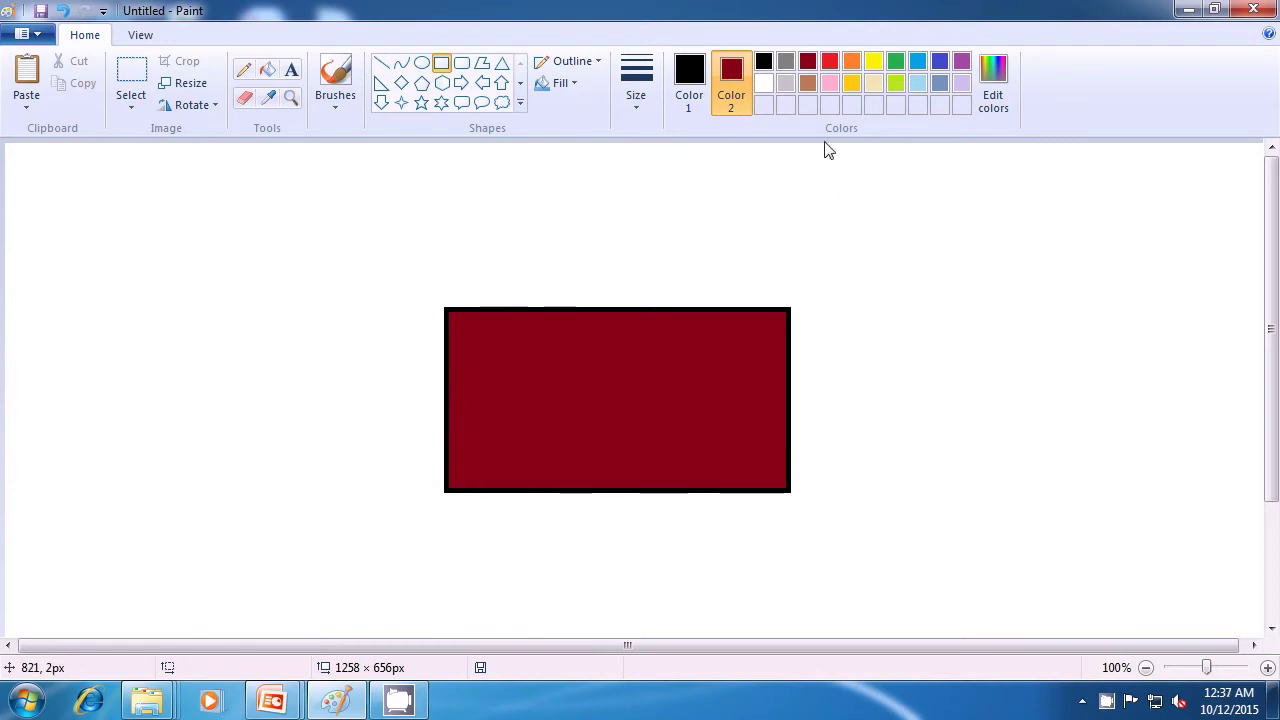
# Step: Add three narrow, progressively taller rectangles outward from the rocket body's left edge, filled turquoise, blue-gray (about 22 × 144 px) and turquoise
pyautogui.click(918, 62)
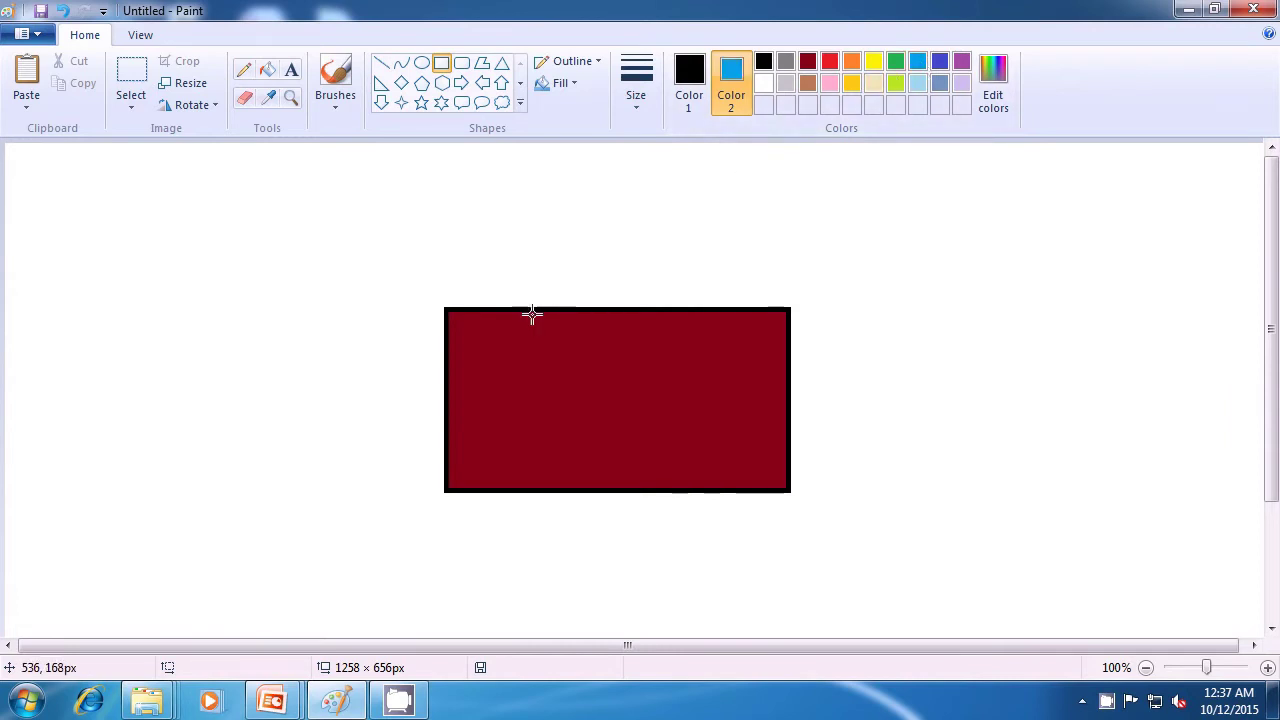
pyautogui.moveTo(424, 345); pyautogui.dragTo(448, 466)
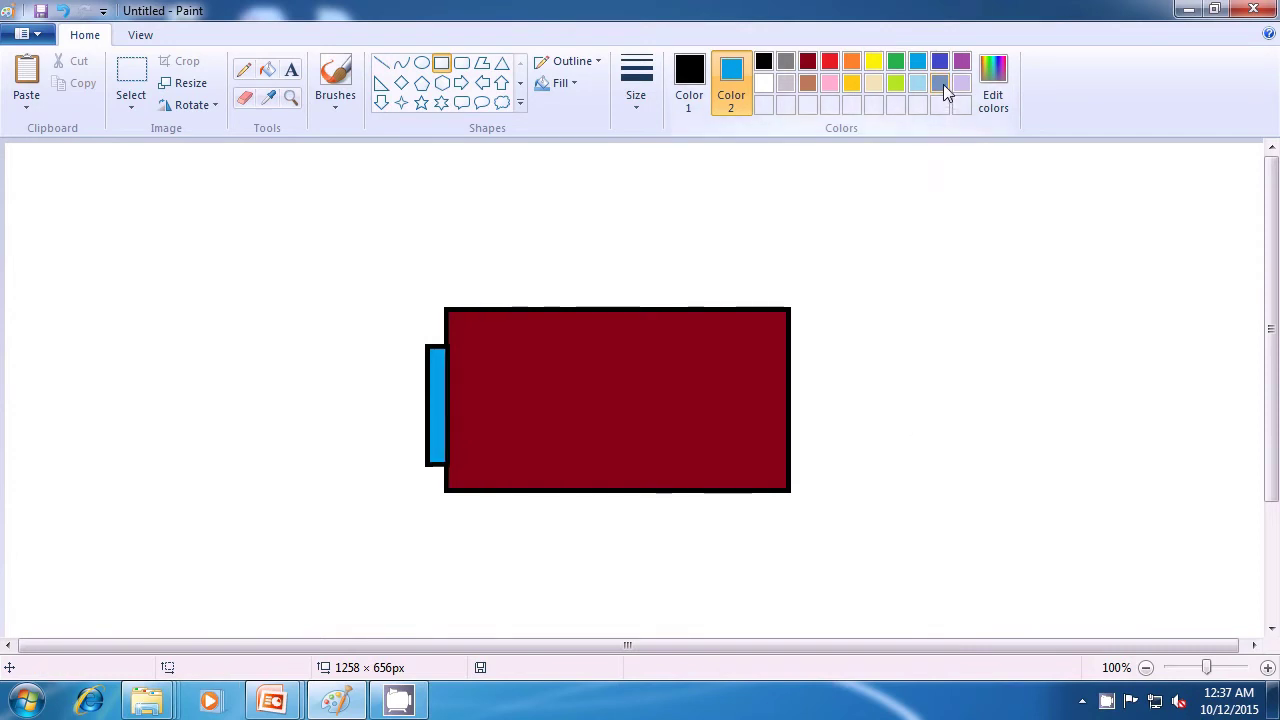
pyautogui.click(940, 81)
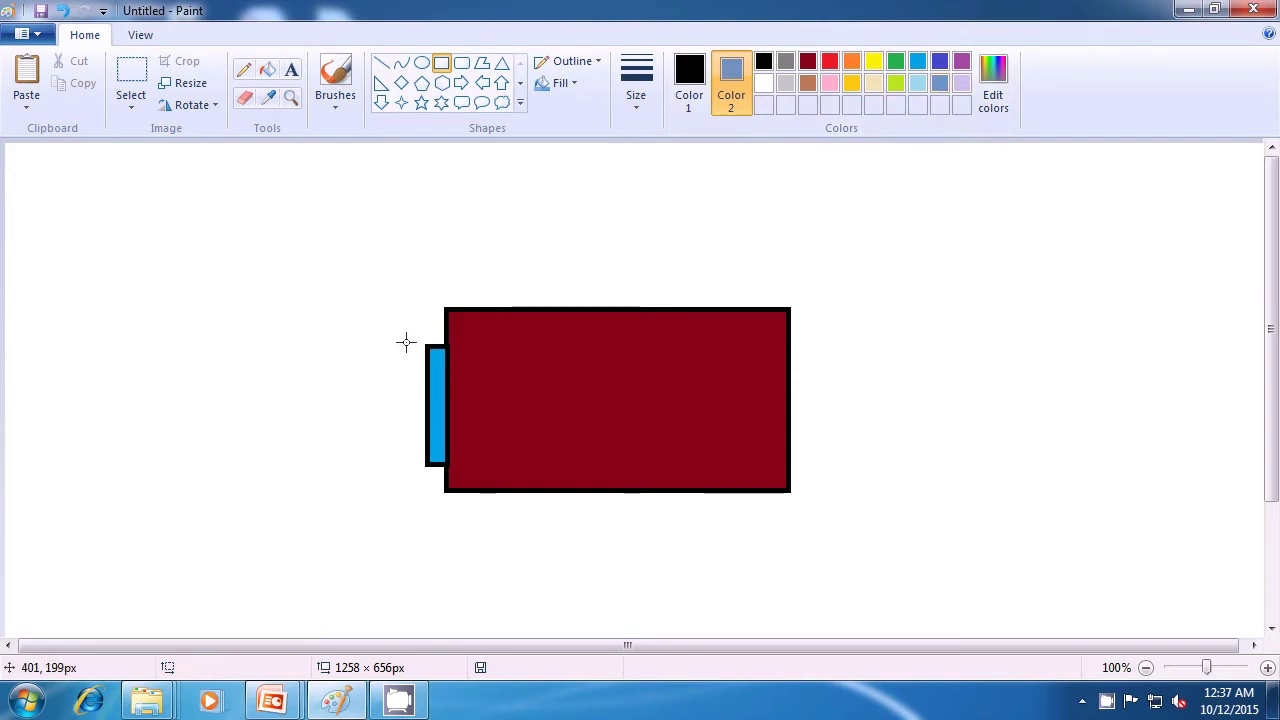
pyautogui.moveTo(405, 334); pyautogui.dragTo(426, 478)
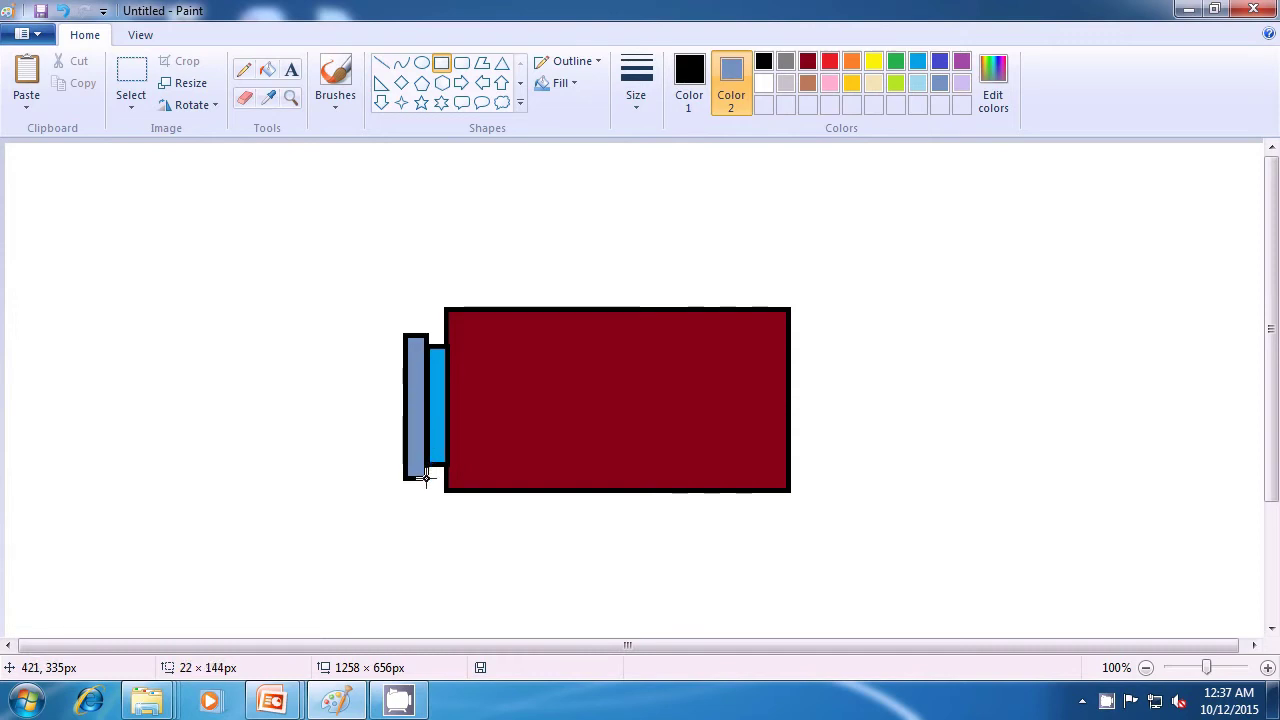
pyautogui.moveTo(426, 478); pyautogui.dragTo(426, 478)
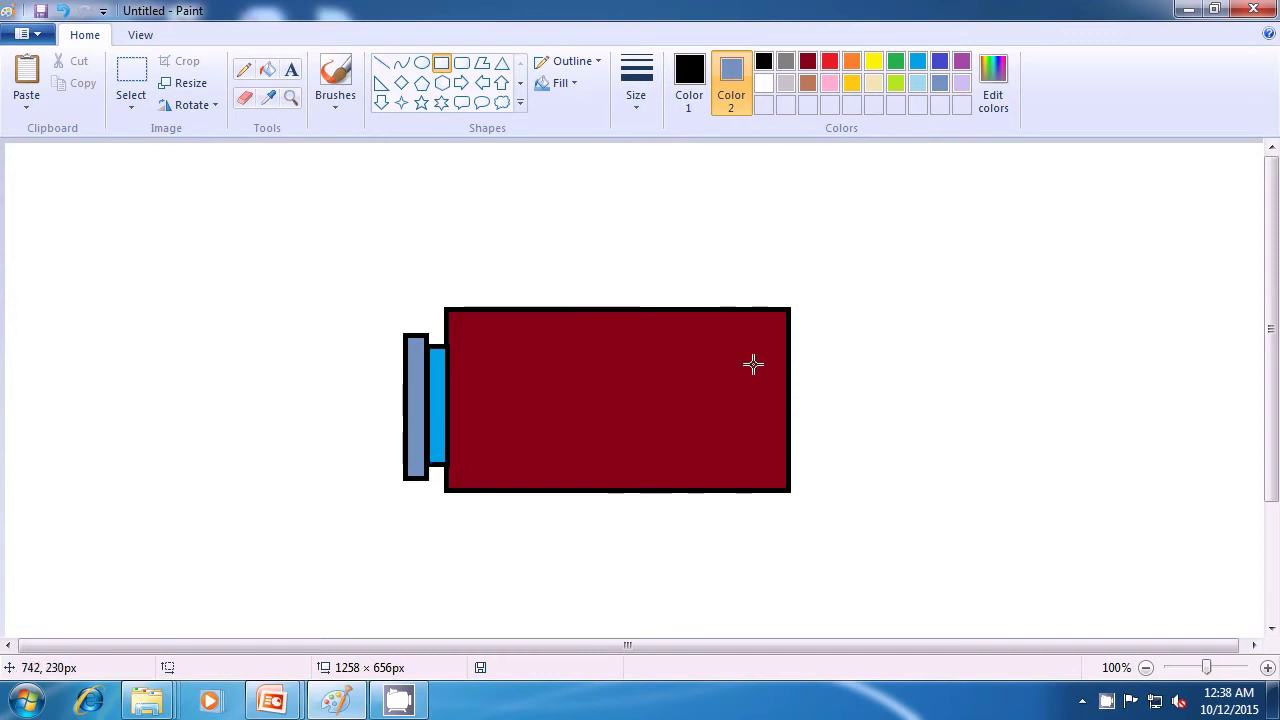
pyautogui.click(918, 62)
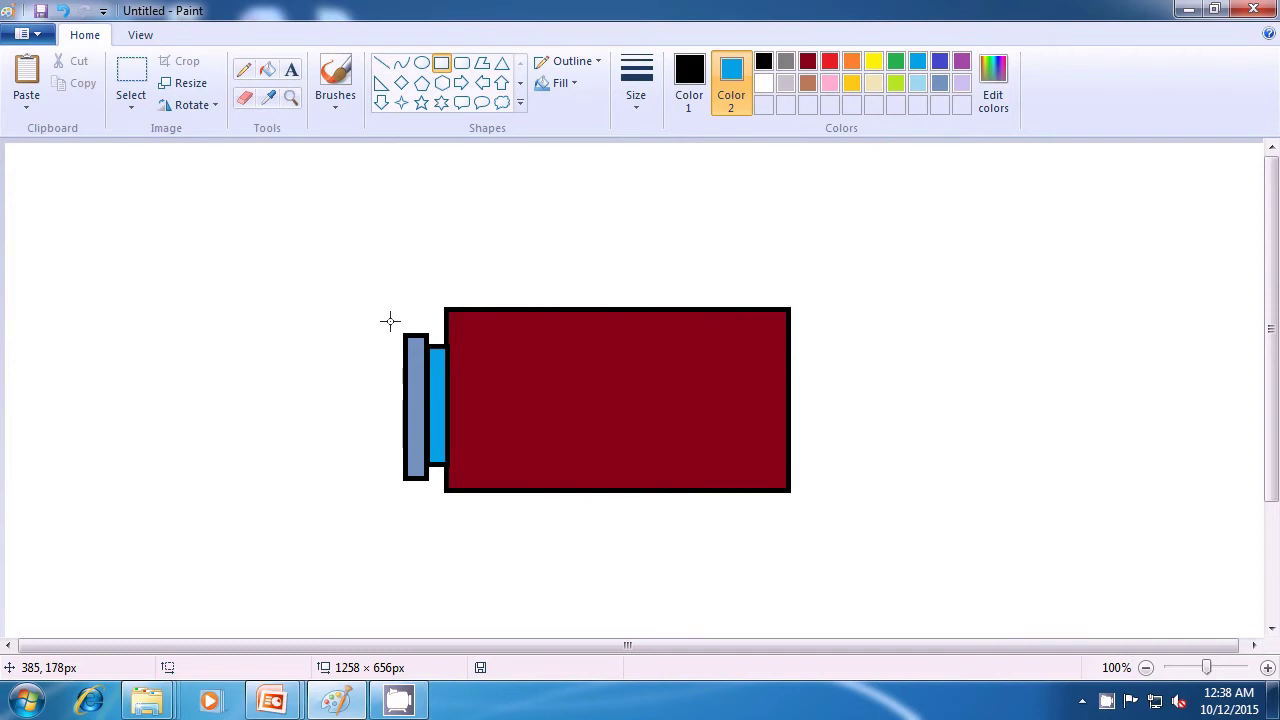
pyautogui.moveTo(390, 322); pyautogui.dragTo(404, 490)
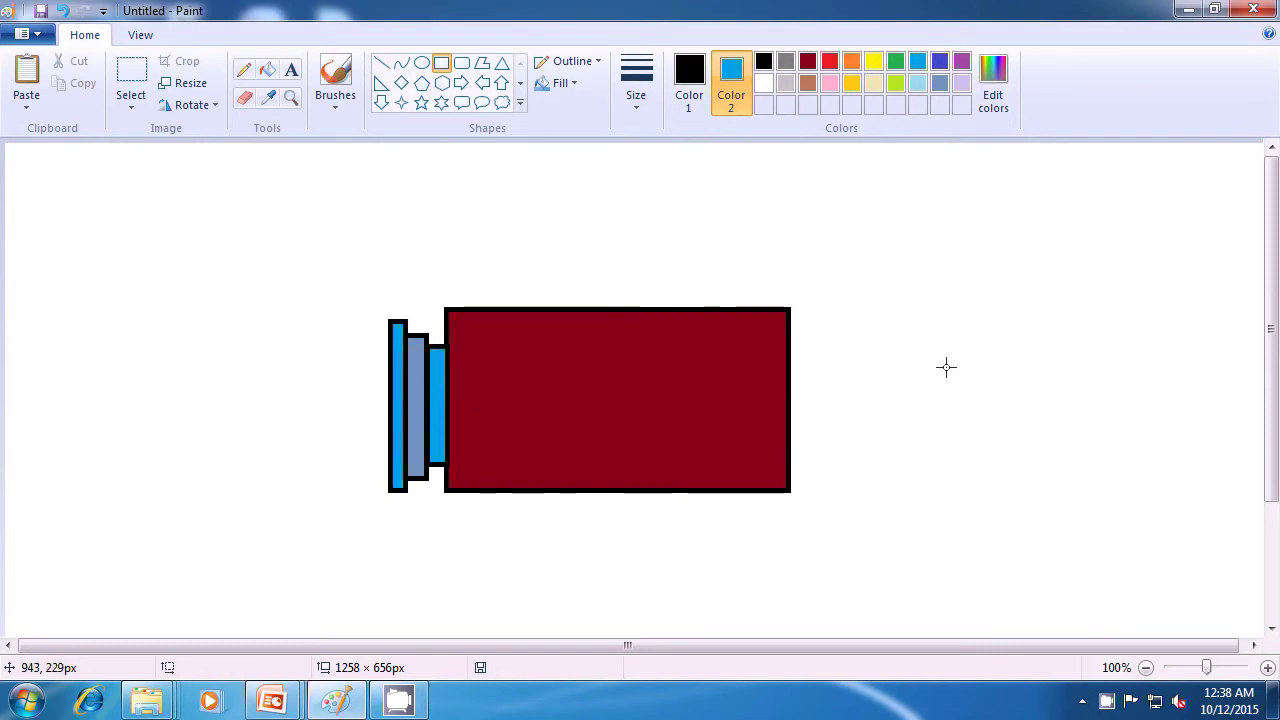
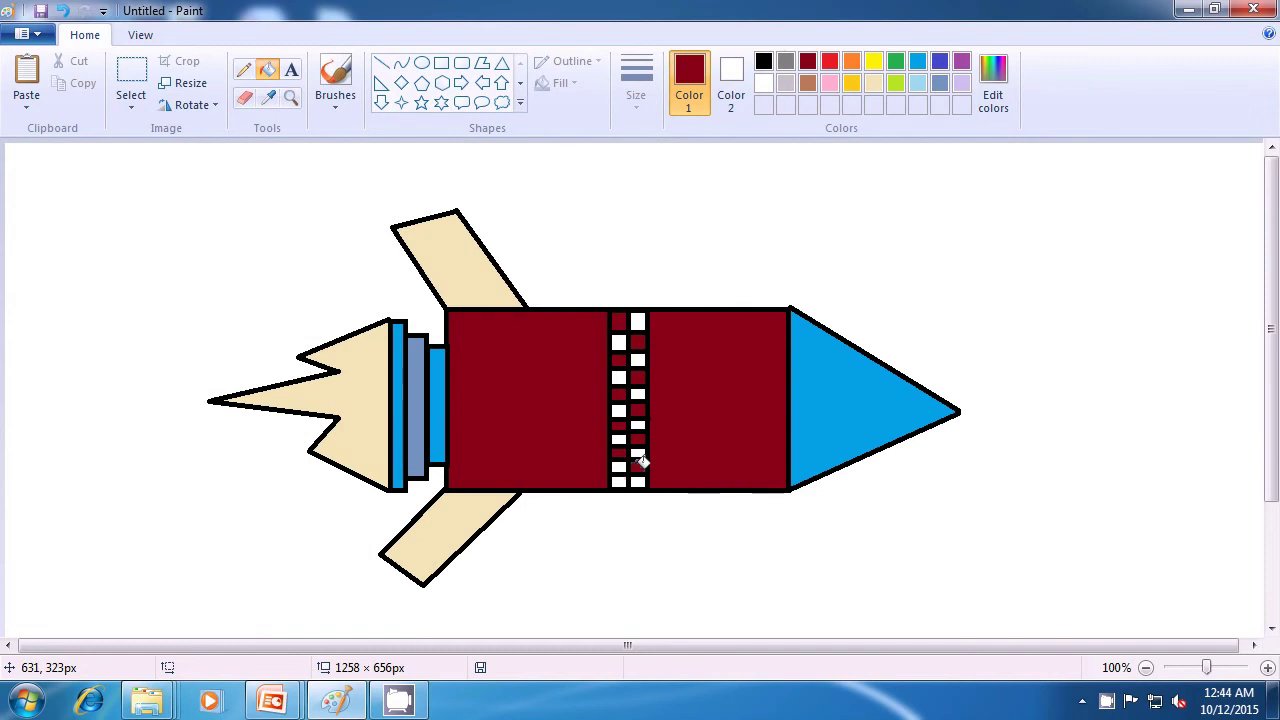
# Step: Fill the bottom cell in the left column of the rocket's checkered band with dark red
pyautogui.click(620, 480)
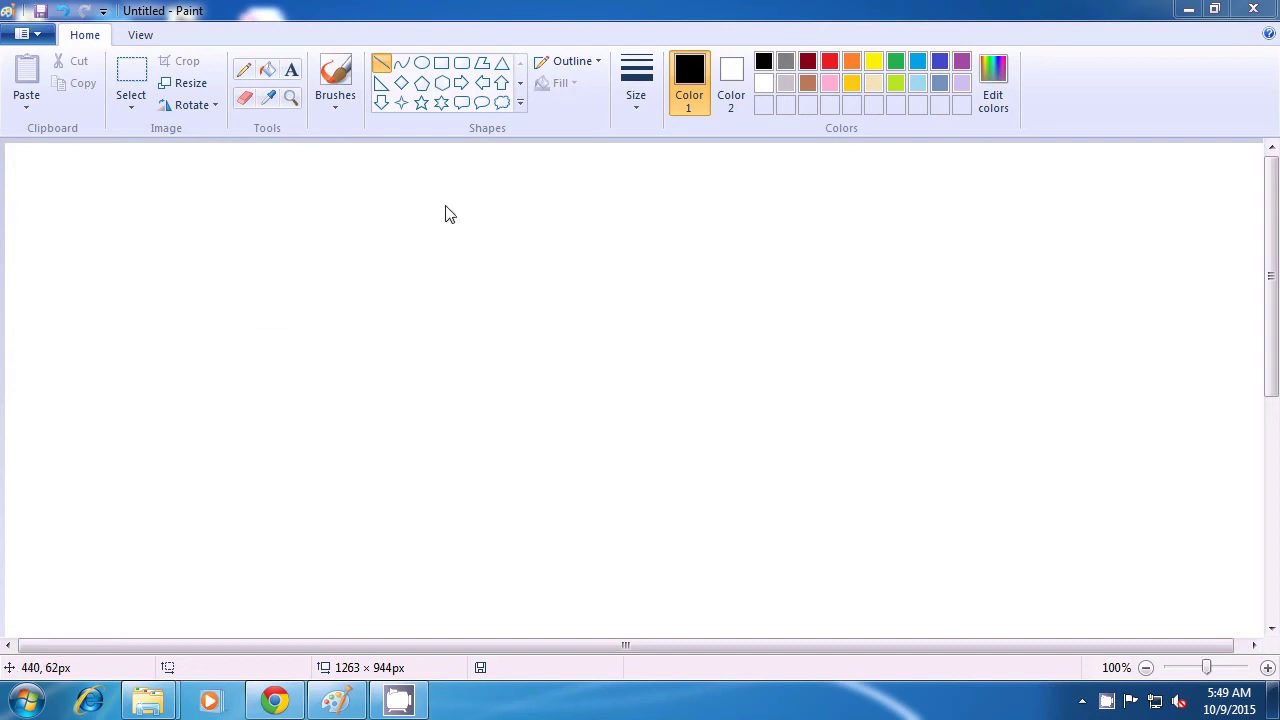
# Step: Draw a triangle from three thick black lines in the canvas's upper middle, its right side spanning about 136 × 118 px
pyautogui.moveTo(575, 191)
pyautogui.mouseDown()
pyautogui.moveTo(558, 224)
pyautogui.moveTo(483, 286)
pyautogui.moveTo(479, 309)
pyautogui.moveTo(446, 313)
pyautogui.mouseUp()
pyautogui.click(605, 305)
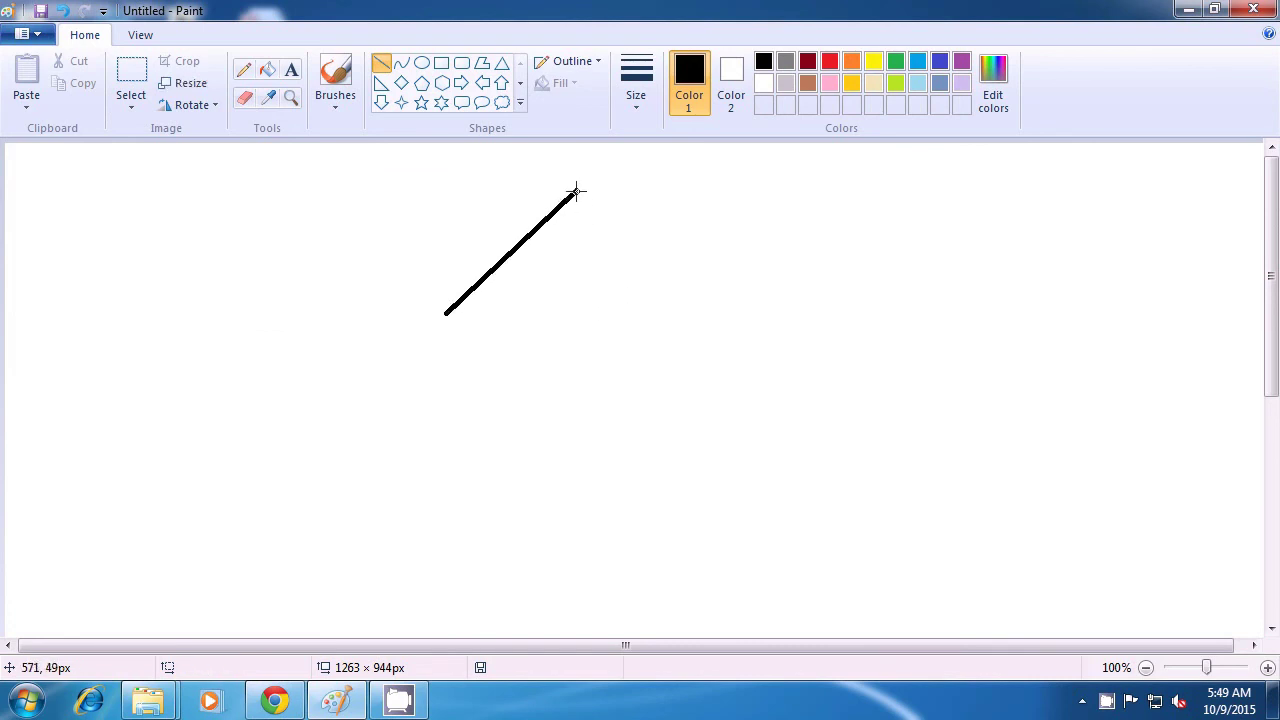
pyautogui.moveTo(576, 190); pyautogui.dragTo(711, 306)
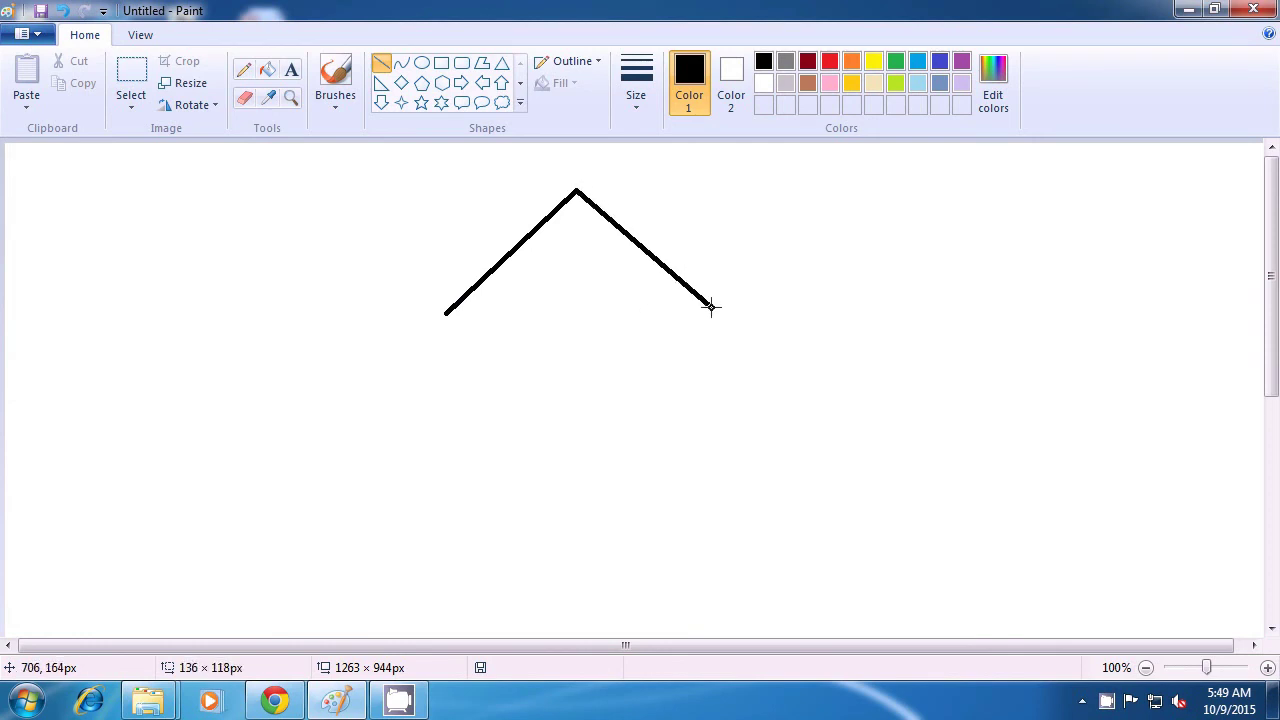
pyautogui.moveTo(711, 306); pyautogui.dragTo(711, 306)
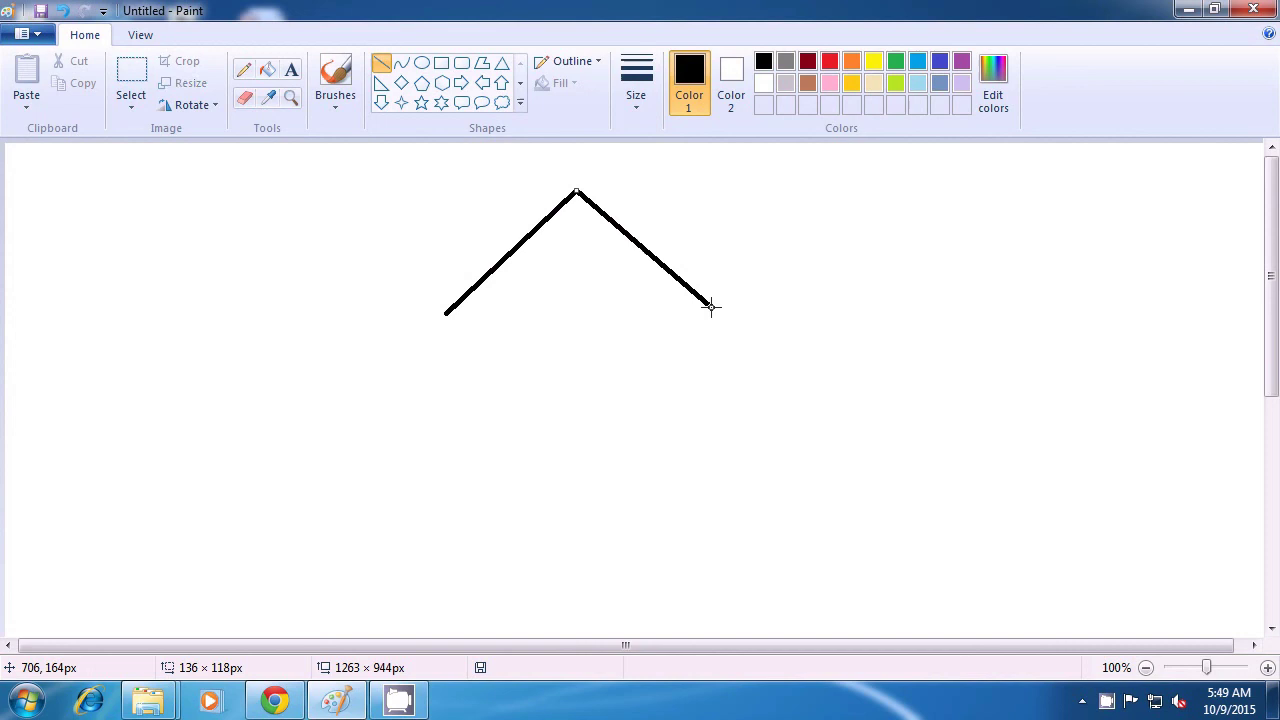
pyautogui.click(868, 314)
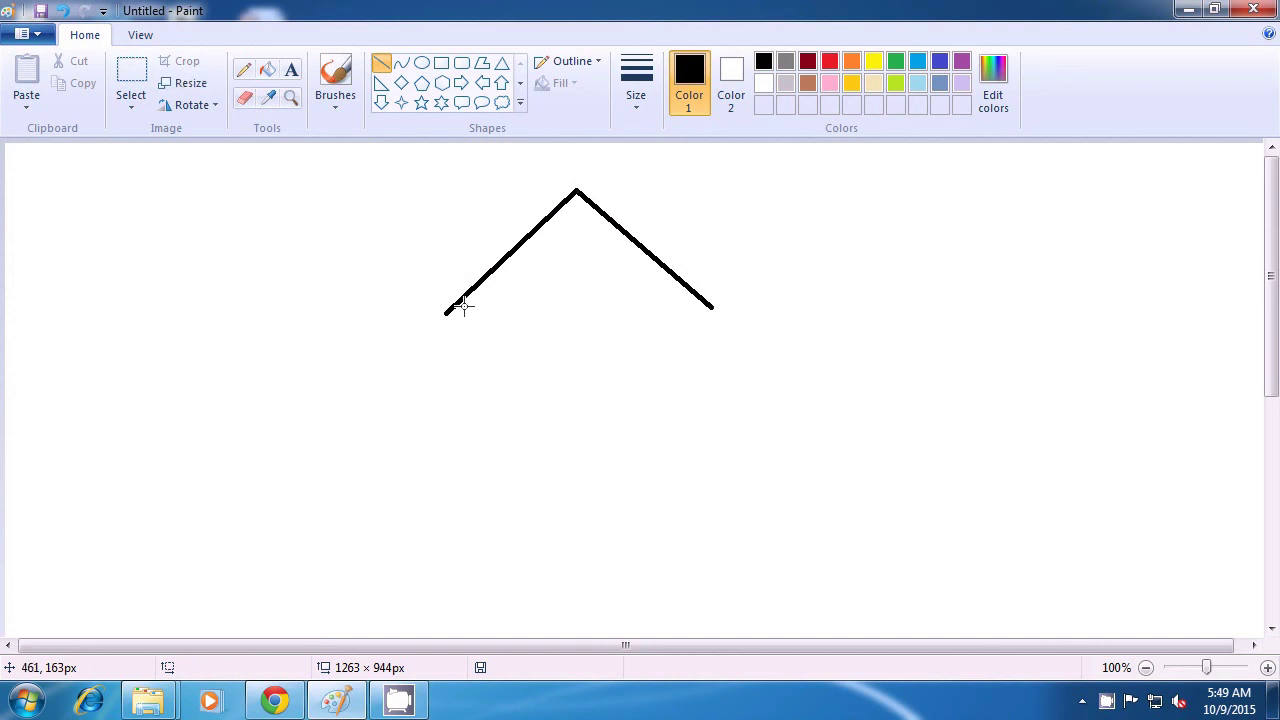
pyautogui.moveTo(447, 313); pyautogui.dragTo(710, 309)
pyautogui.click(820, 326)
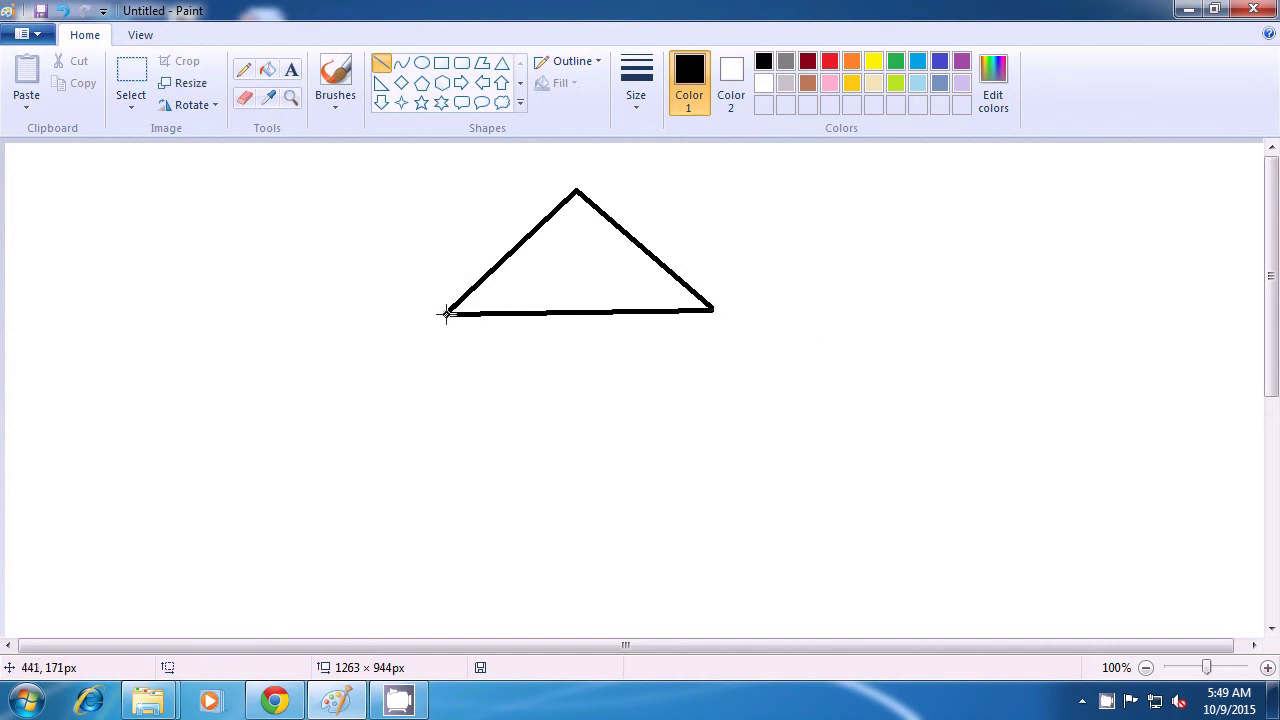
# Step: Draw two inward-slanting lines down from the triangle's base corners, the right one spanning about 33 × 160 px, and join their lower ends horizontally
pyautogui.moveTo(446, 314); pyautogui.dragTo(491, 463)
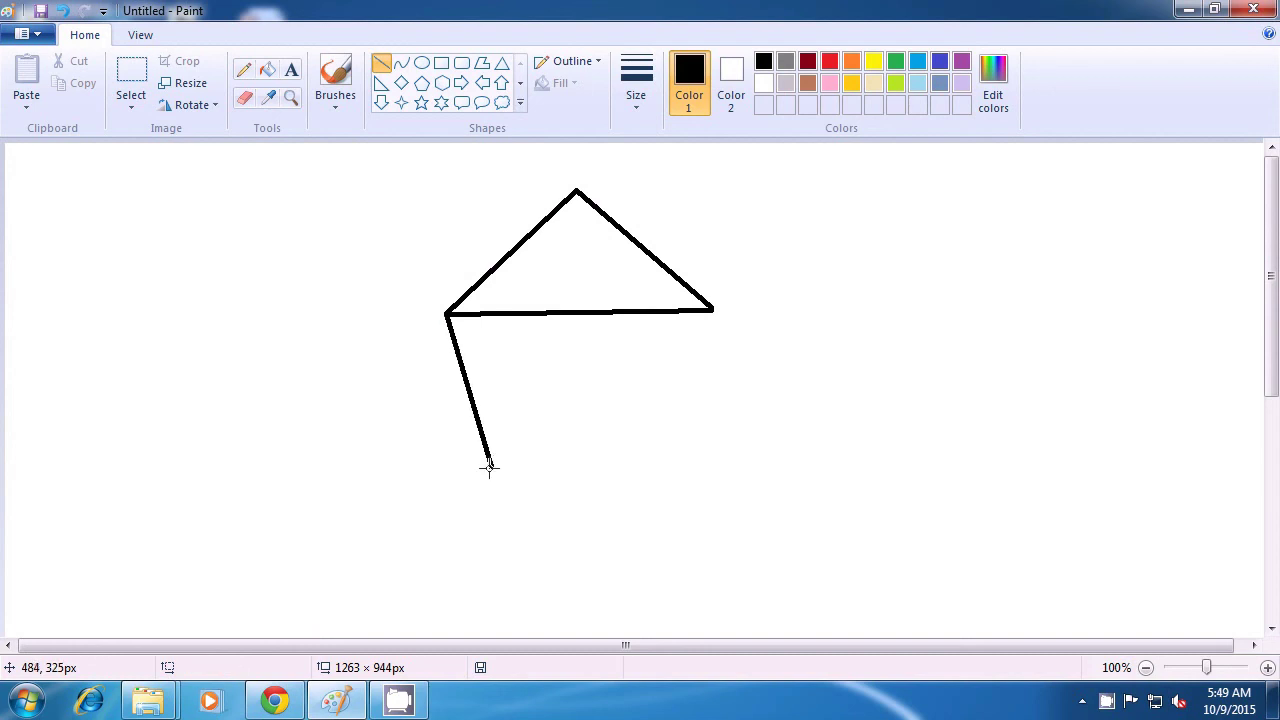
pyautogui.moveTo(491, 467); pyautogui.dragTo(681, 467)
pyautogui.moveTo(713, 309); pyautogui.dragTo(681, 467)
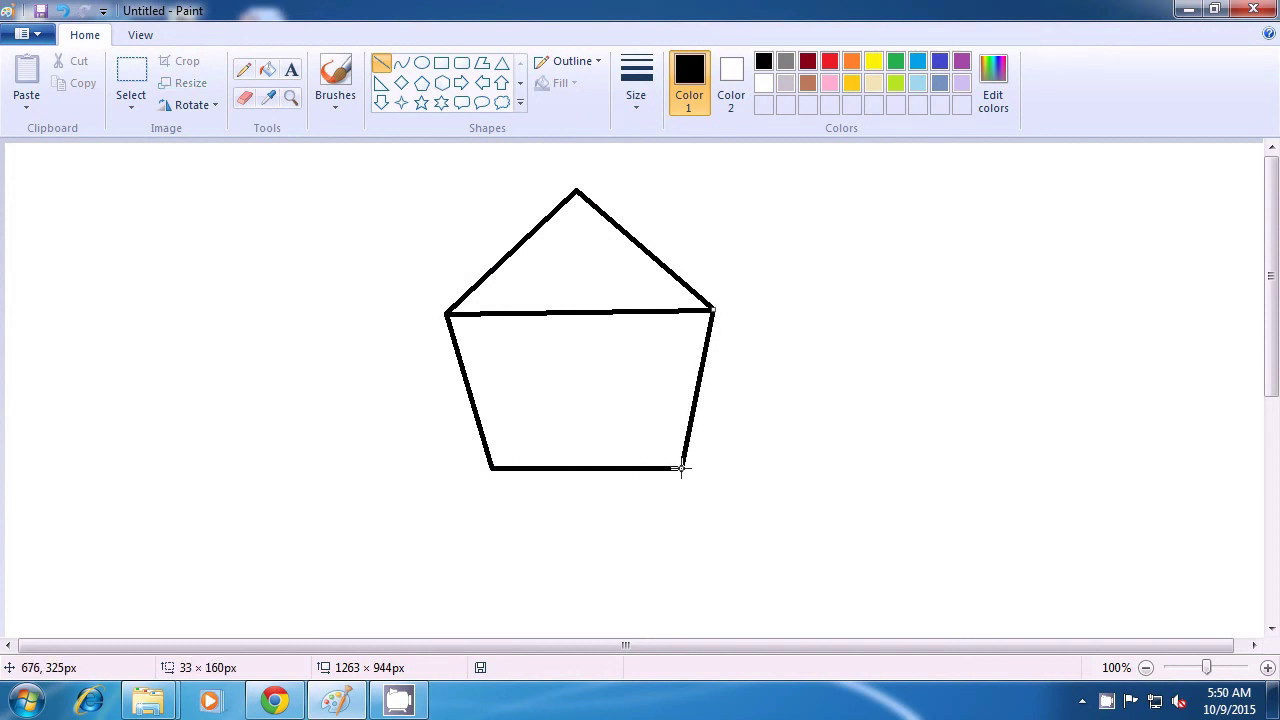
# Step: Join the pentagon's nonadjacent corners with thick black diagonals to complete a five-pointed star, the apex-to-lower-right line spanning about 106 × 265 px
pyautogui.click(826, 445)
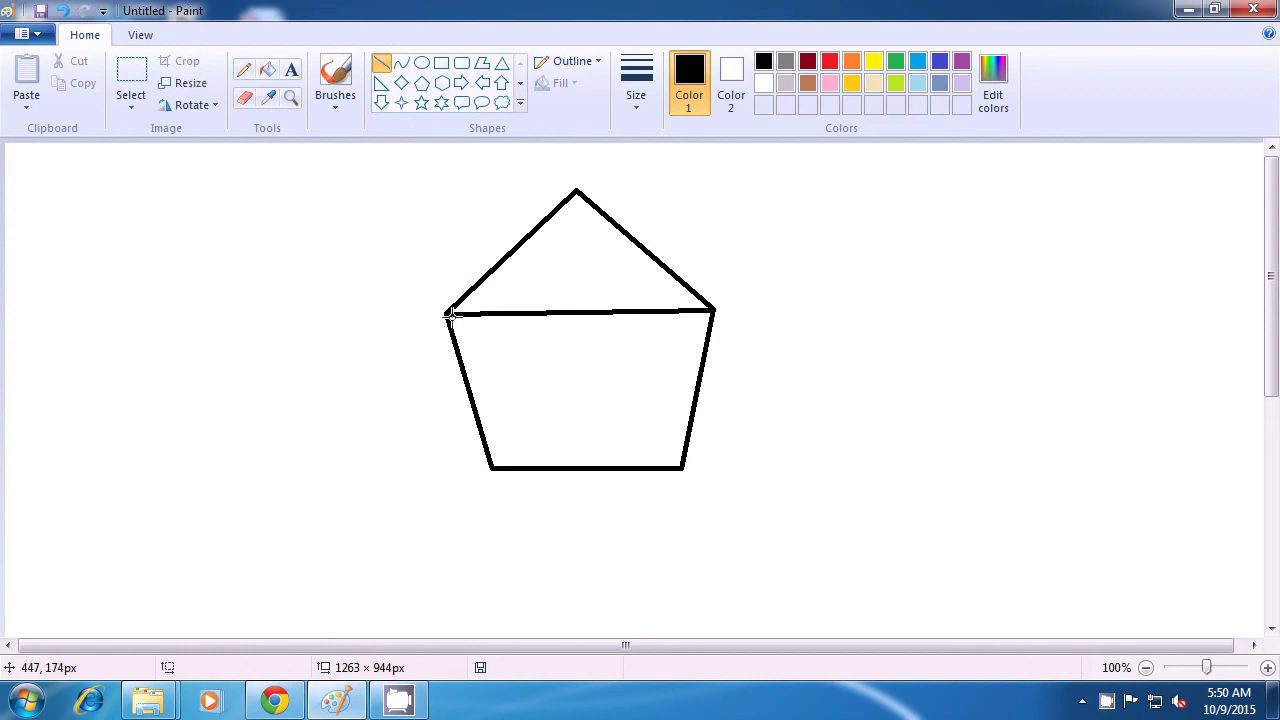
pyautogui.moveTo(447, 315); pyautogui.dragTo(682, 465)
pyautogui.moveTo(714, 312)
pyautogui.mouseDown()
pyautogui.moveTo(486, 461)
pyautogui.moveTo(549, 336)
pyautogui.moveTo(577, 193)
pyautogui.mouseUp()
pyautogui.click(493, 461)
pyautogui.moveTo(576, 193); pyautogui.dragTo(681, 464)
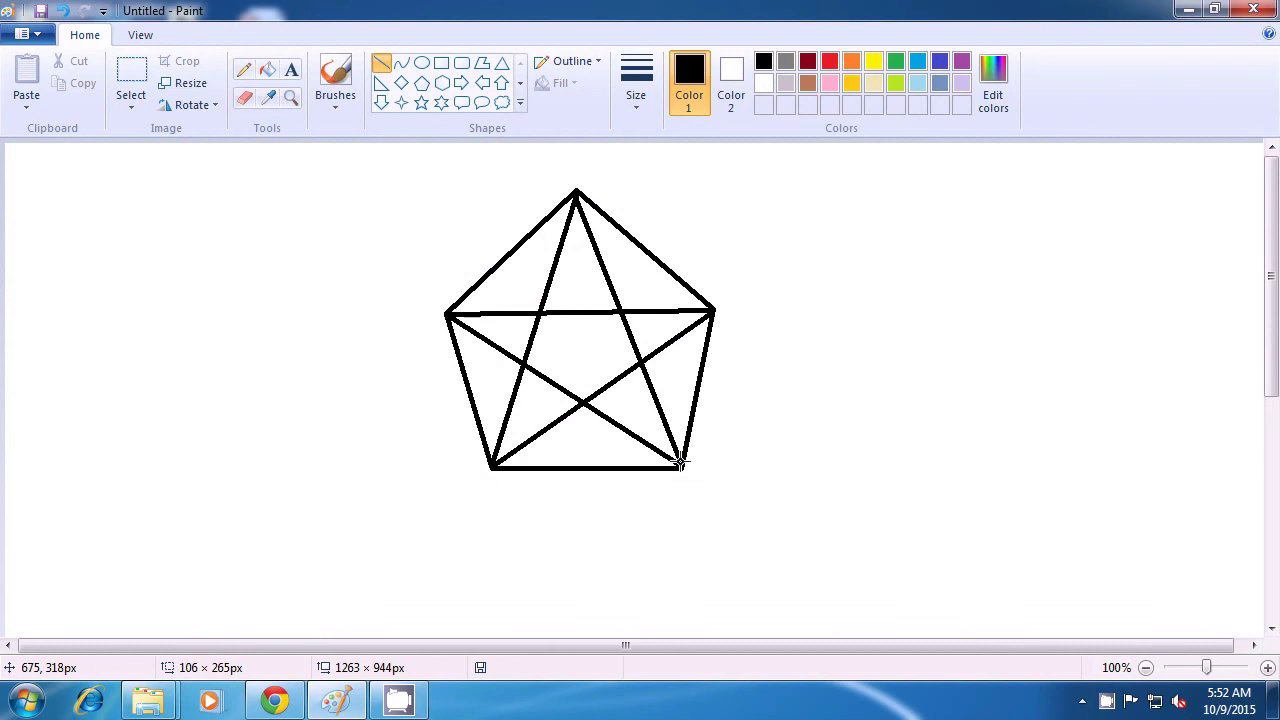
pyautogui.moveTo(680, 463); pyautogui.dragTo(681, 464)
pyautogui.click(799, 446)
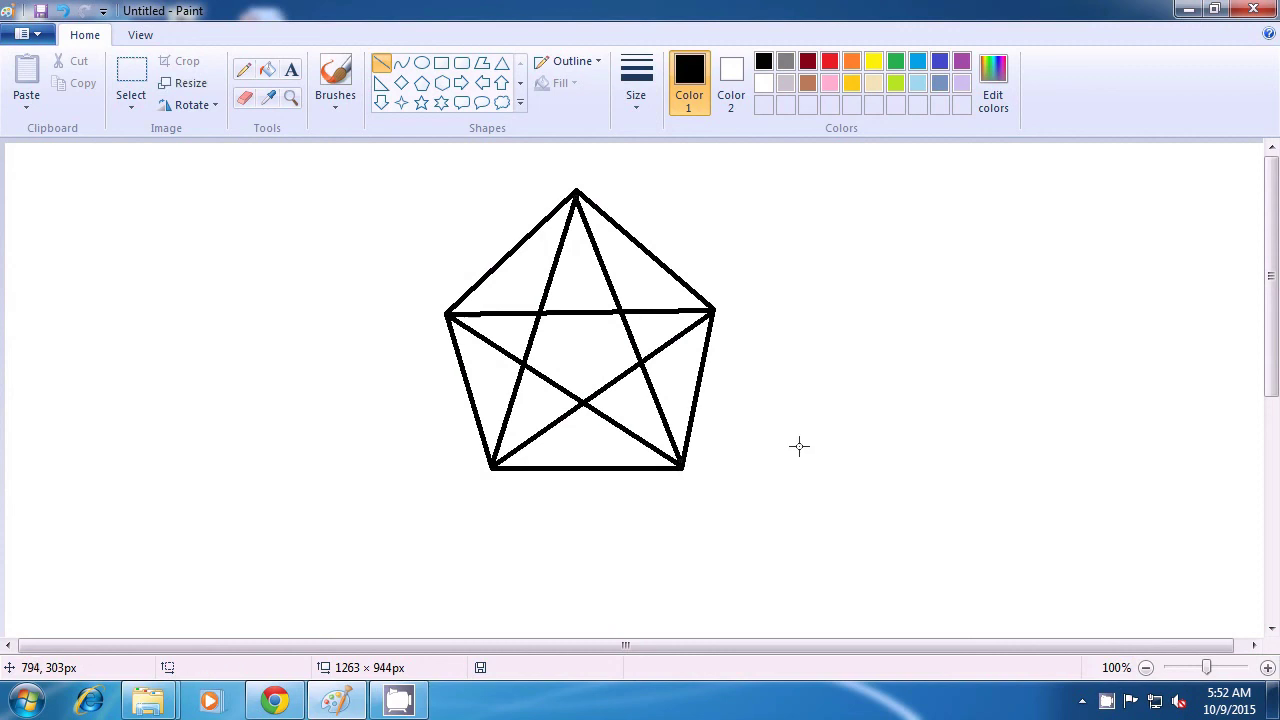
# Step: Fill the pentagon's upper-left outer triangle with dark red and its lower-left outer triangle with lavender
pyautogui.click(808, 62)
pyautogui.hotkey('ctrl', 'z')
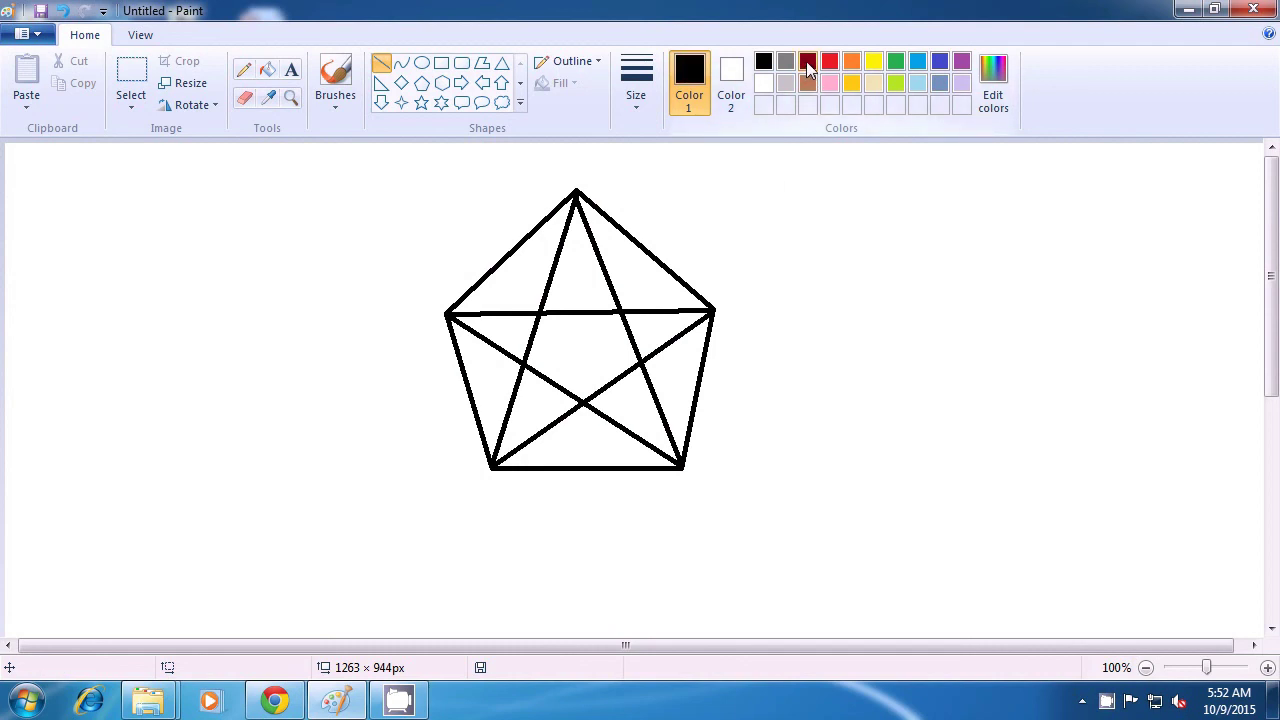
pyautogui.click(808, 62)
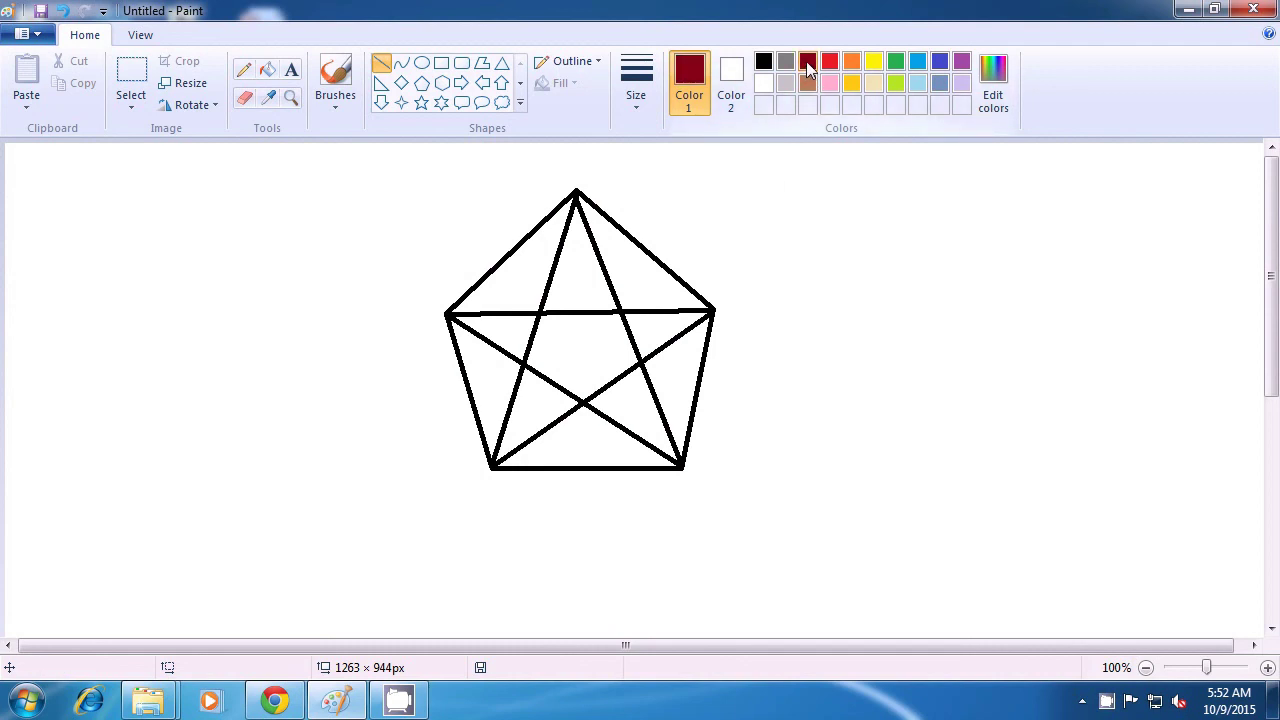
pyautogui.click(268, 72)
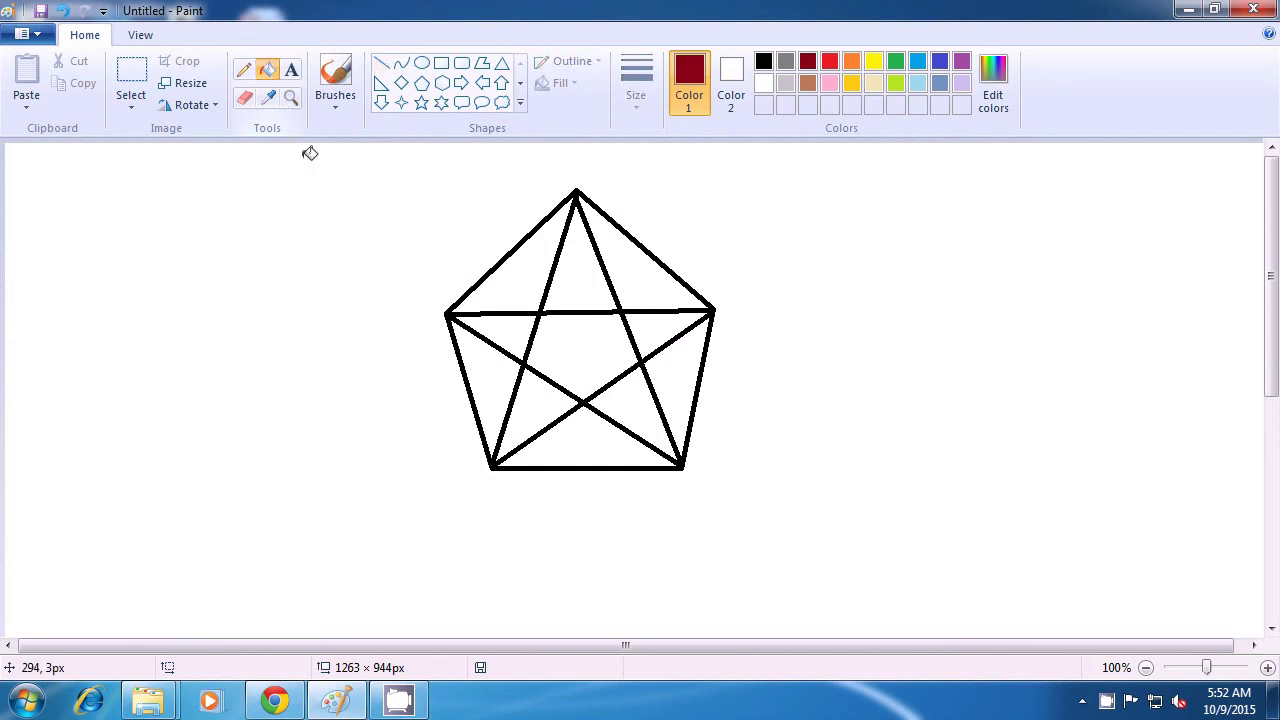
pyautogui.click(532, 274)
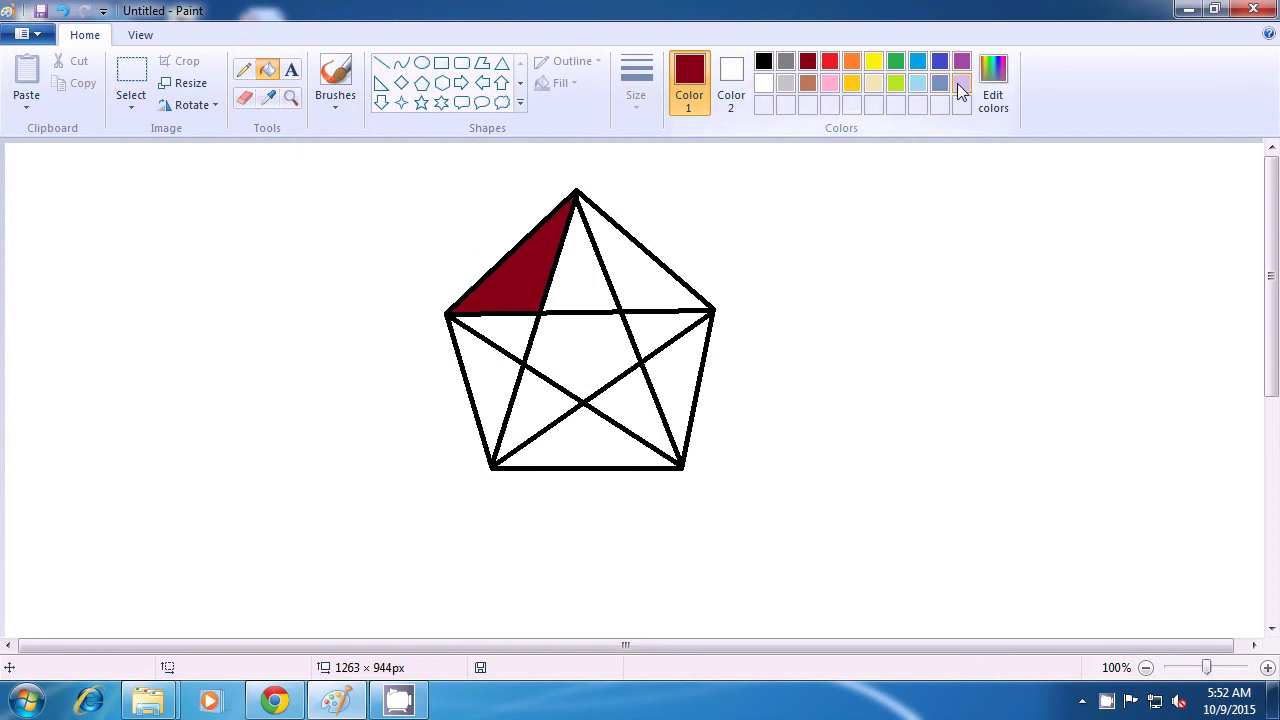
pyautogui.click(958, 86)
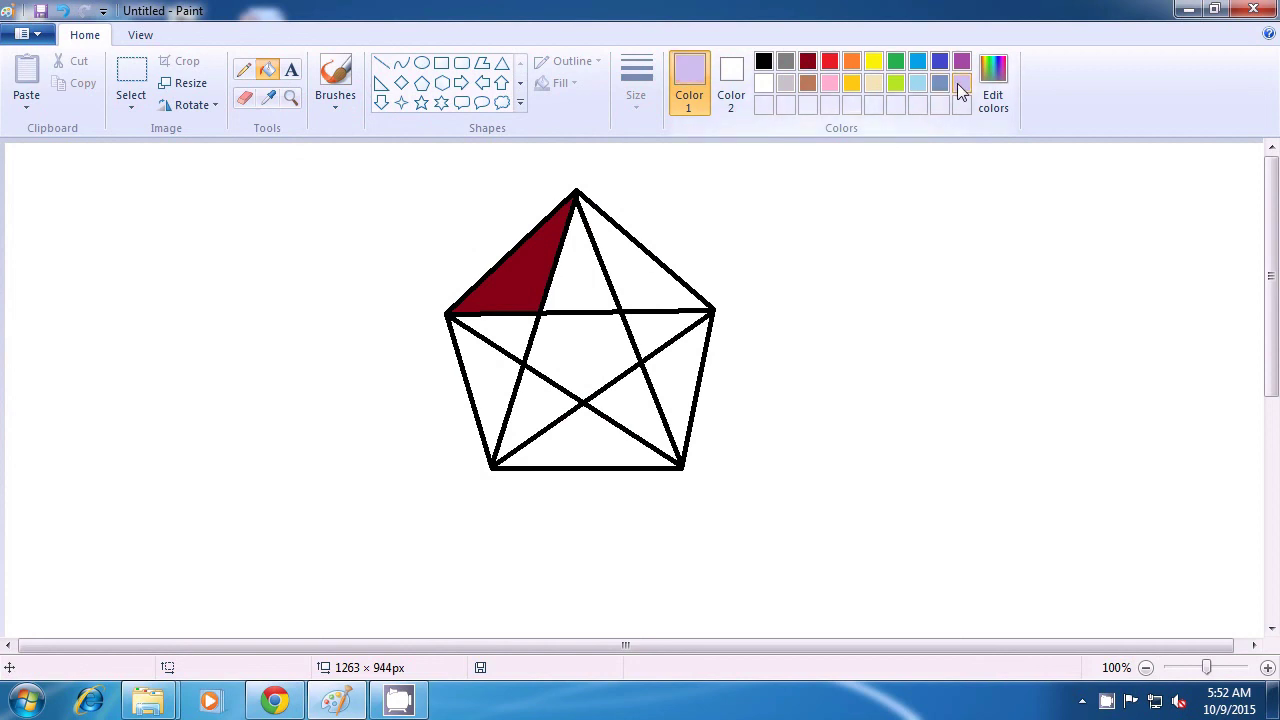
pyautogui.click(498, 380)
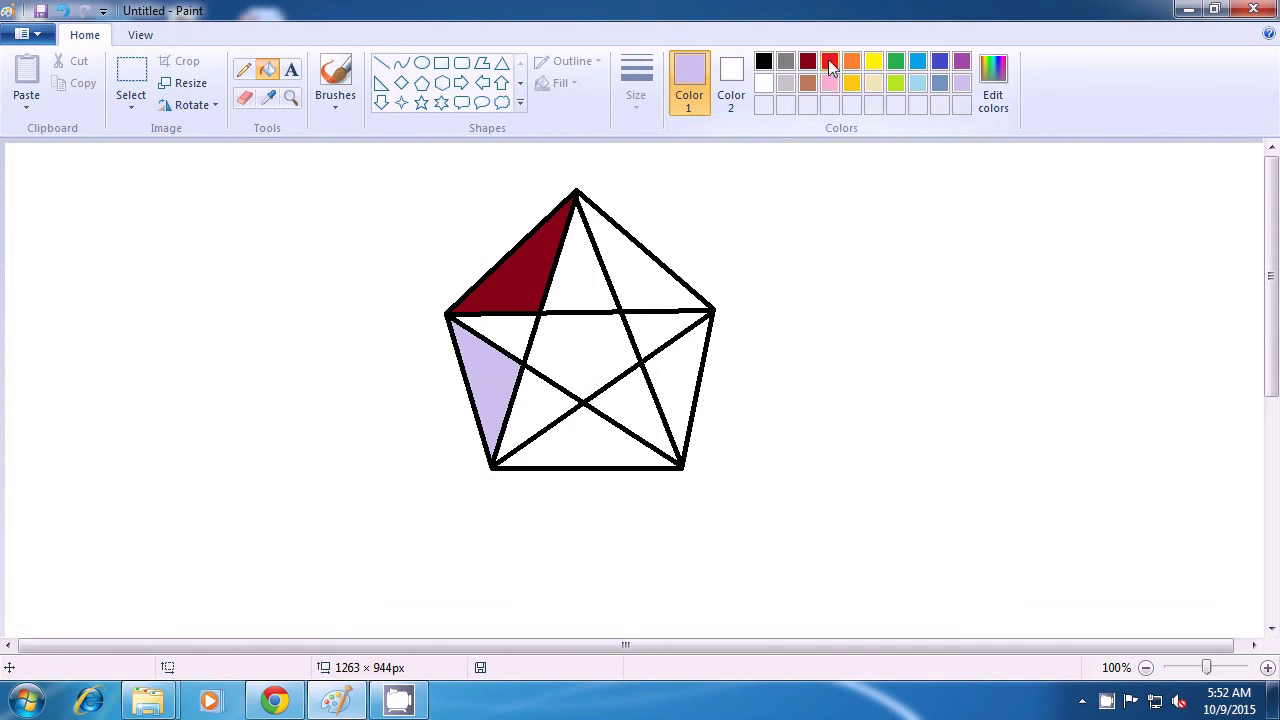
# Step: Fill the triangle along the pentagon's base with red and the lower-right outer triangle with indigo
pyautogui.click(829, 63)
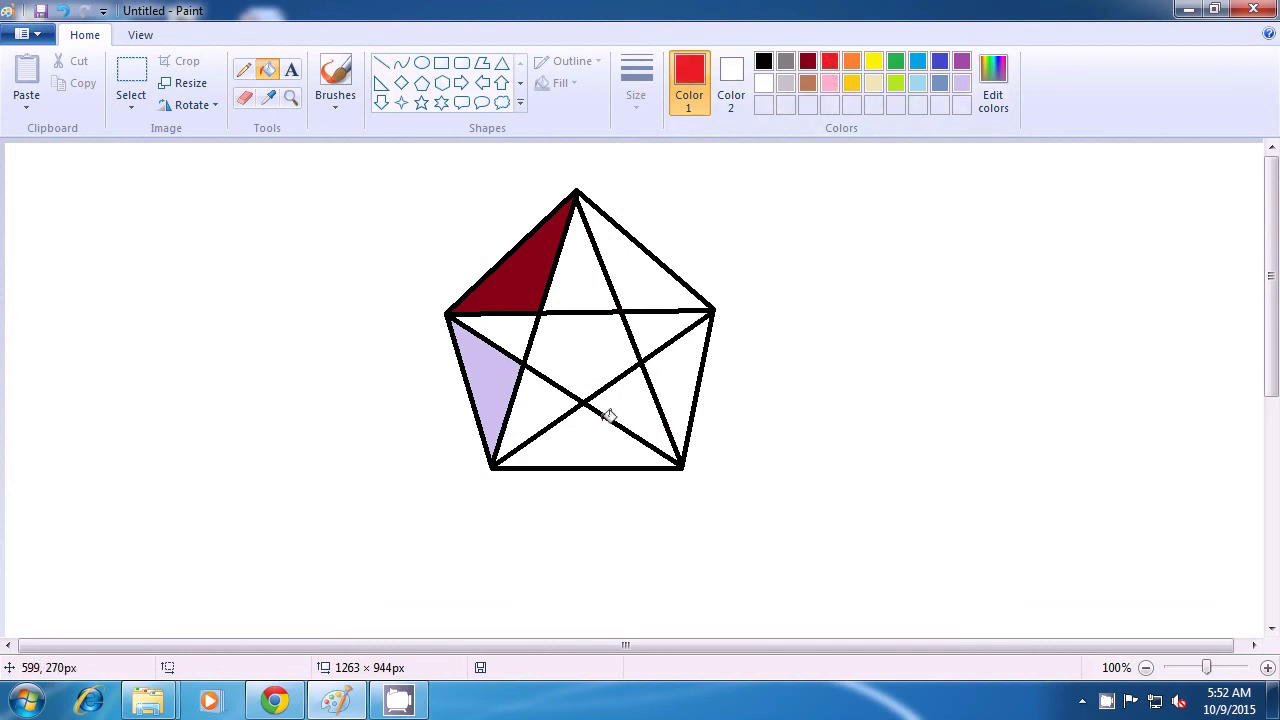
pyautogui.click(587, 446)
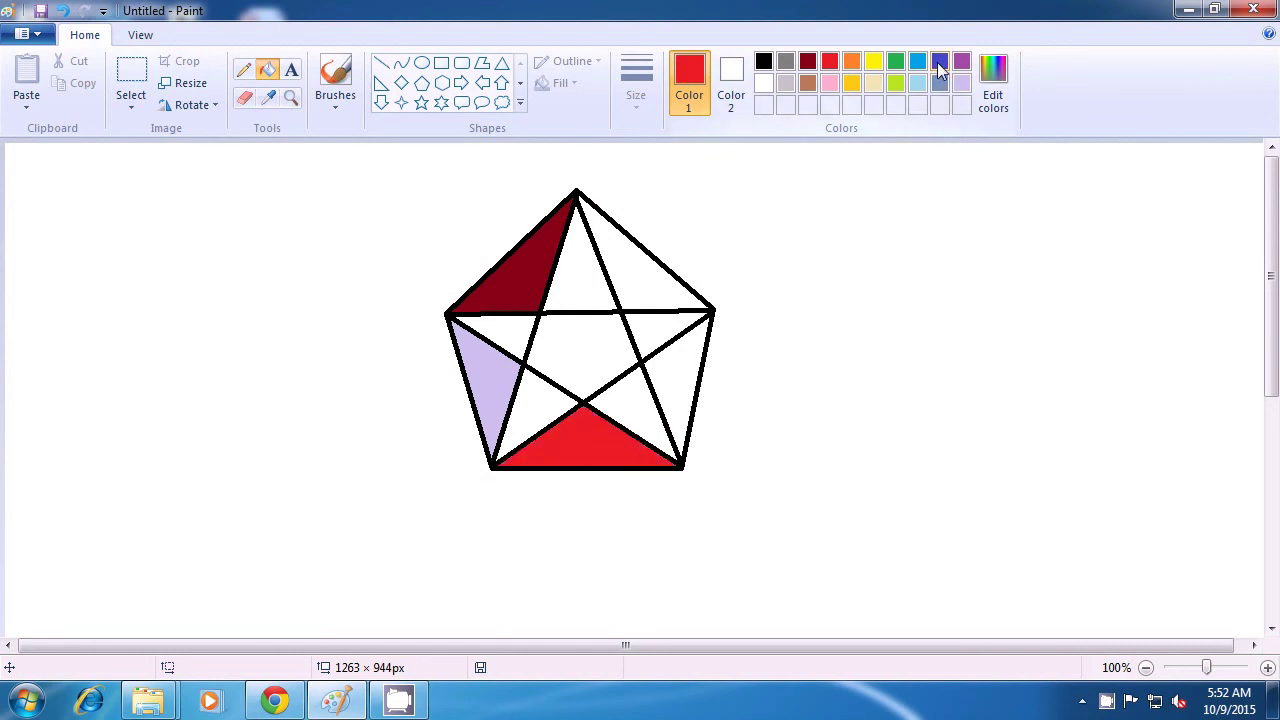
pyautogui.click(940, 63)
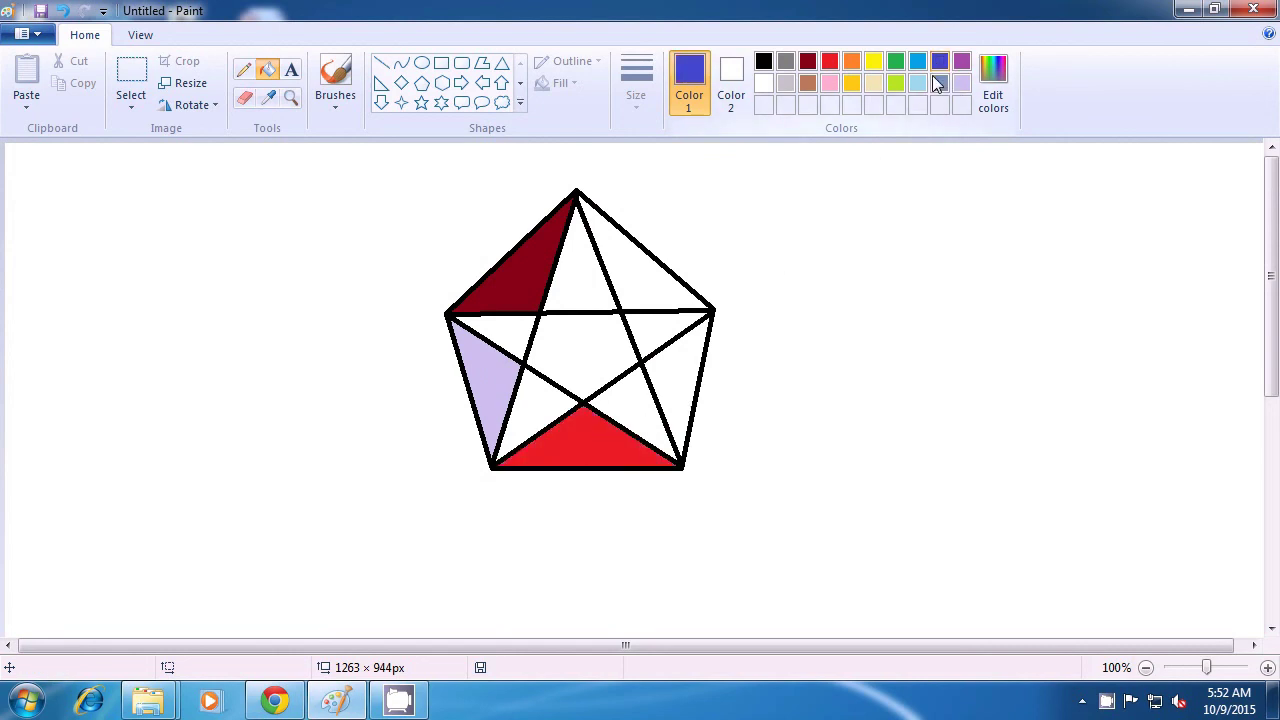
pyautogui.click(678, 376)
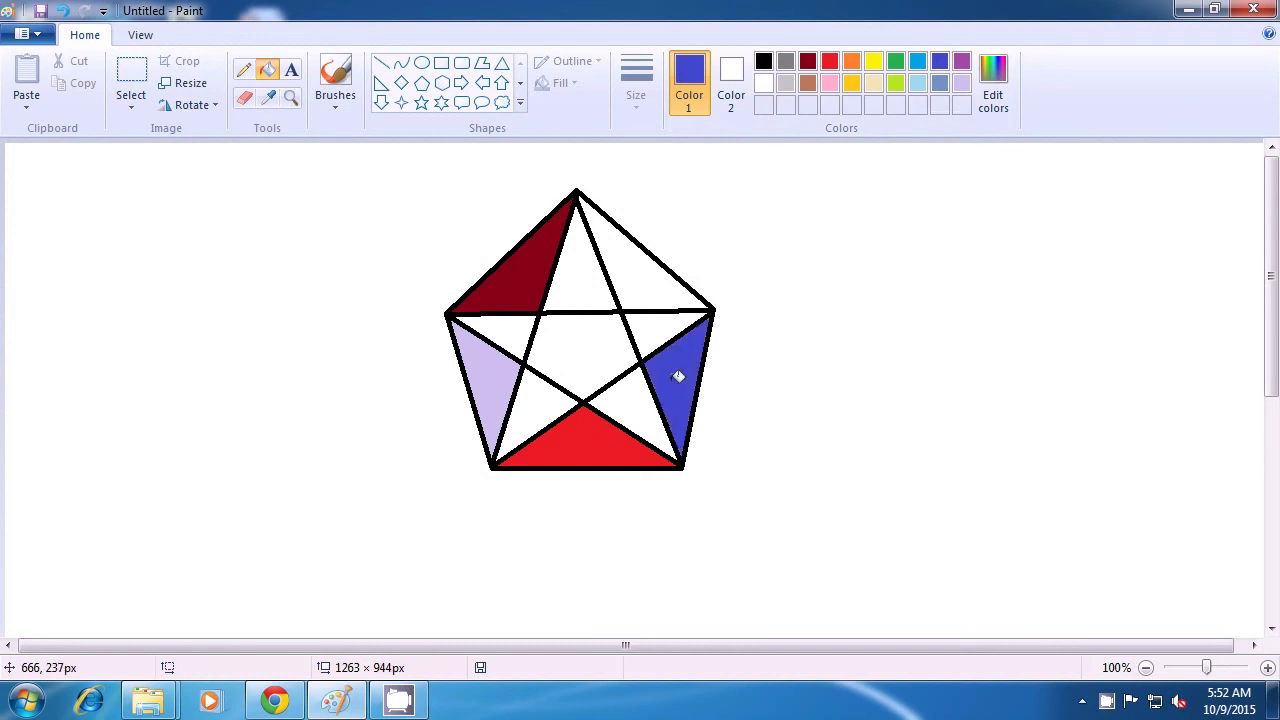
# Step: Fill the pentagon's upper-right outer triangle with turquoise and the small pentagon at the star's center with green
pyautogui.click(919, 85)
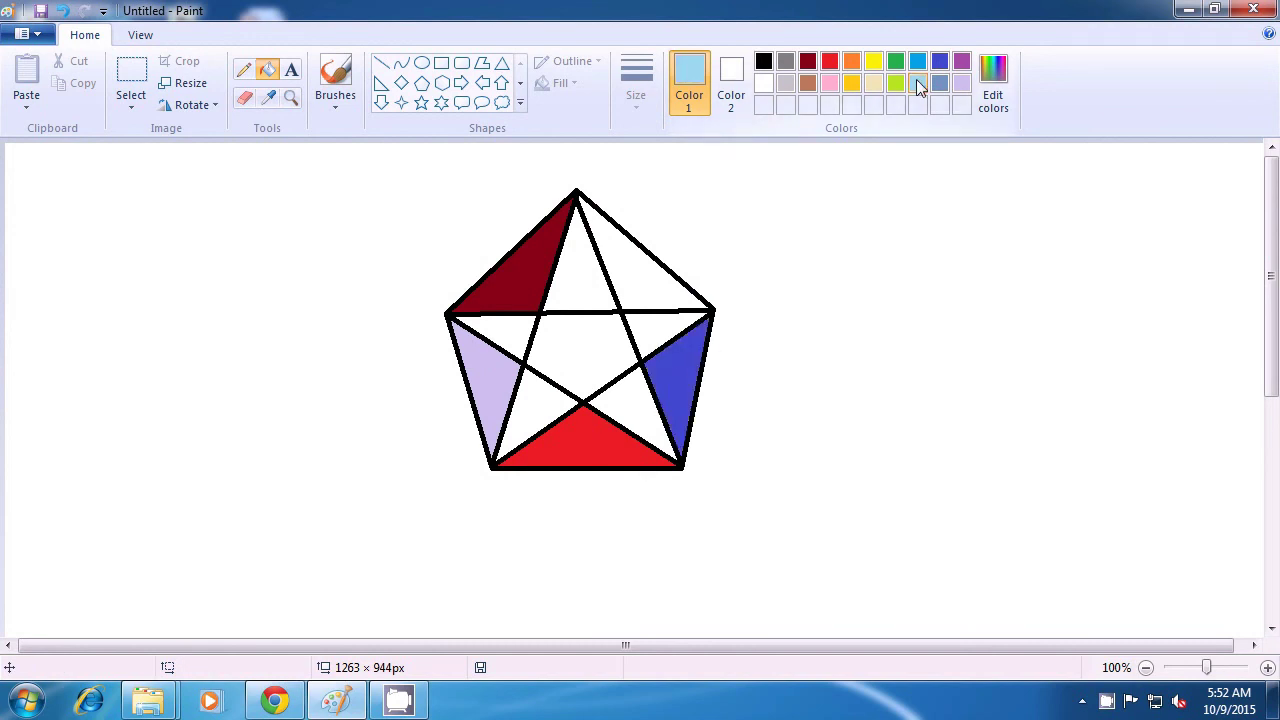
pyautogui.click(919, 64)
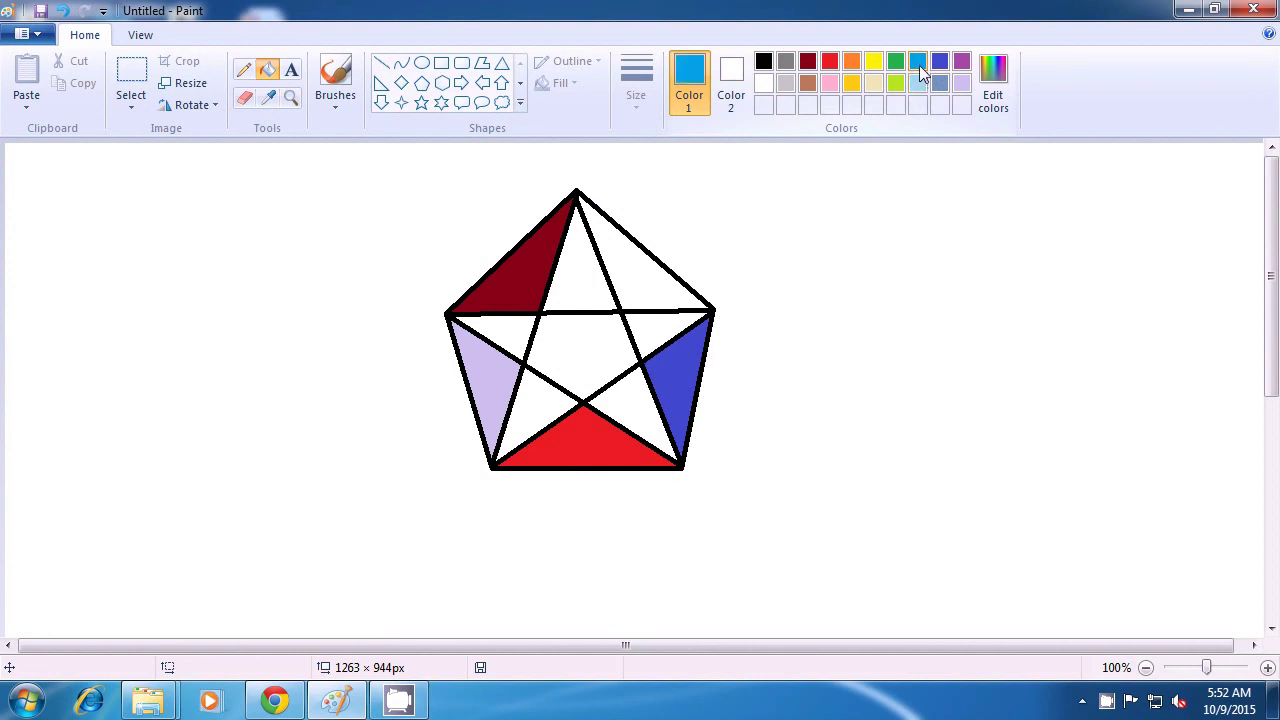
pyautogui.click(648, 264)
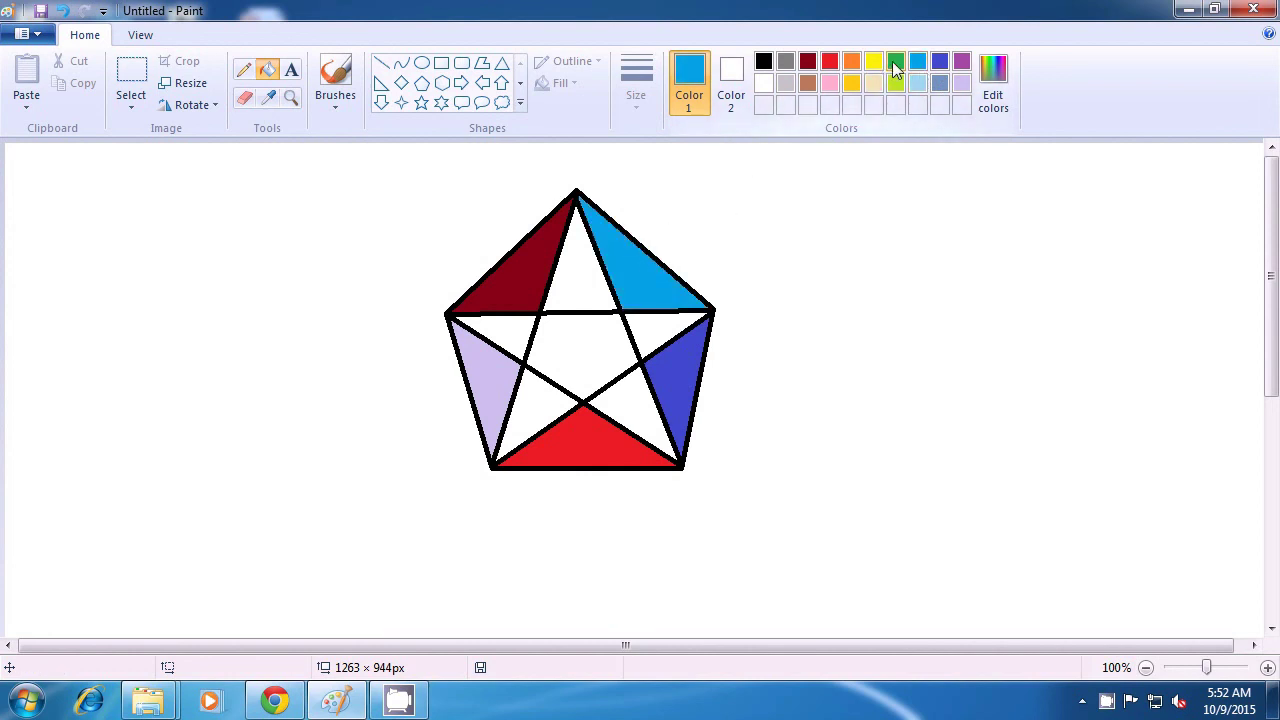
pyautogui.click(592, 341)
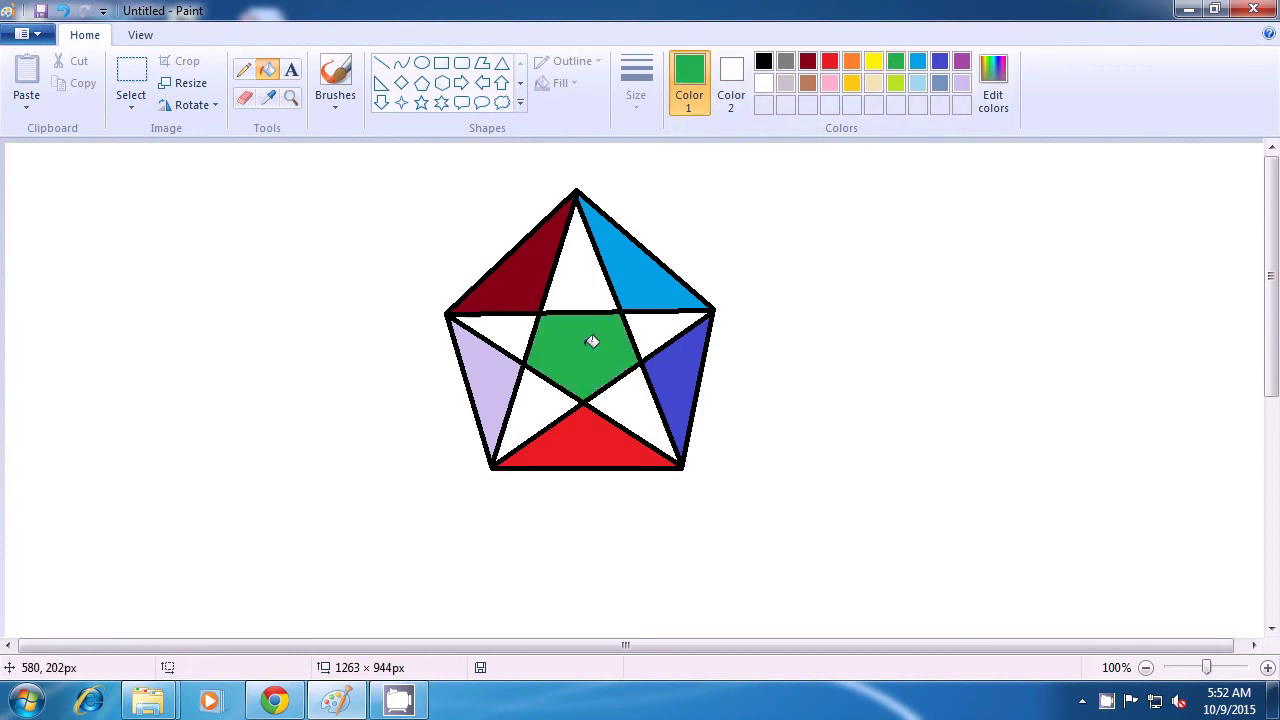